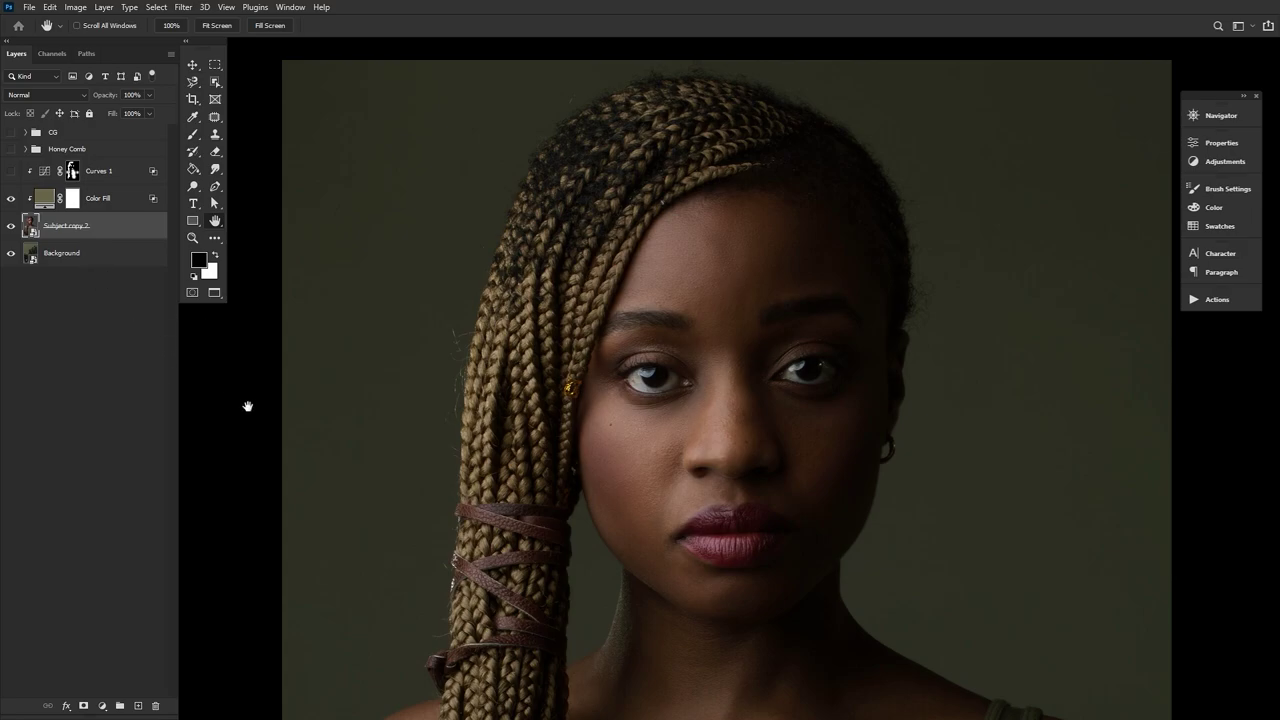
# Select the woman with Object Selection's Select Subject and add it as a mask on Subject copy 2
pyautogui.click(215, 82)
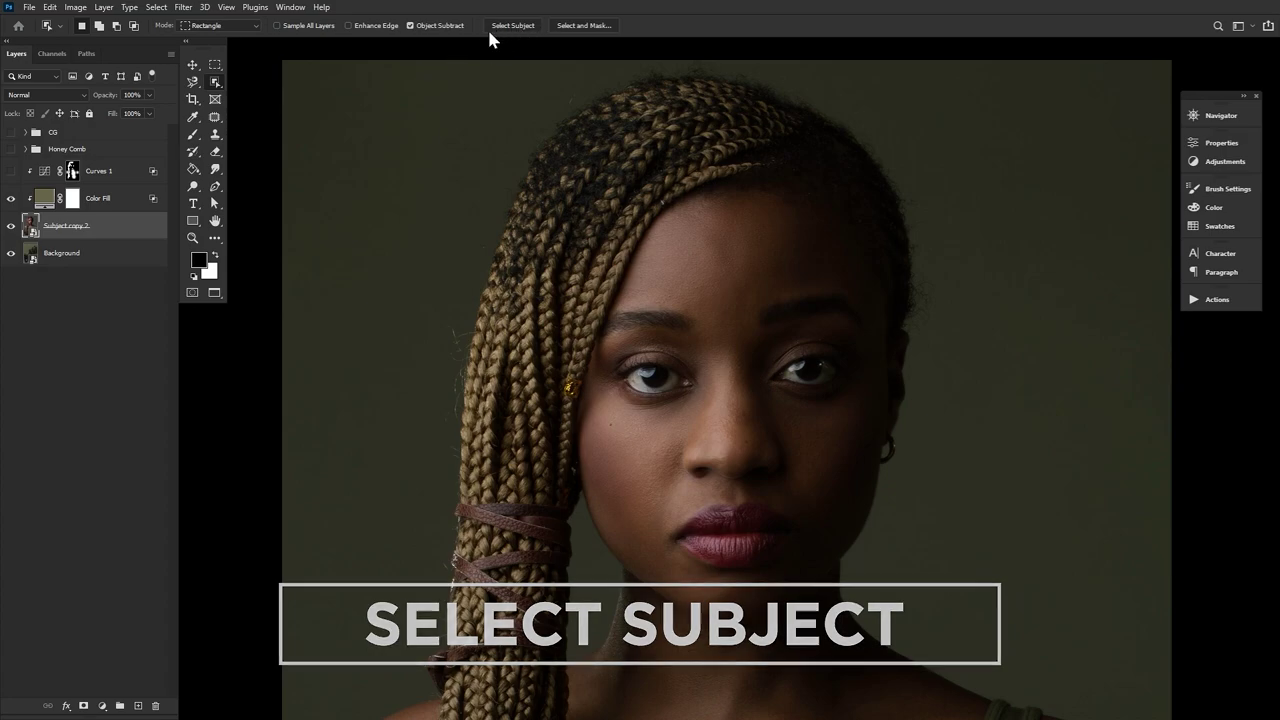
pyautogui.click(493, 27)
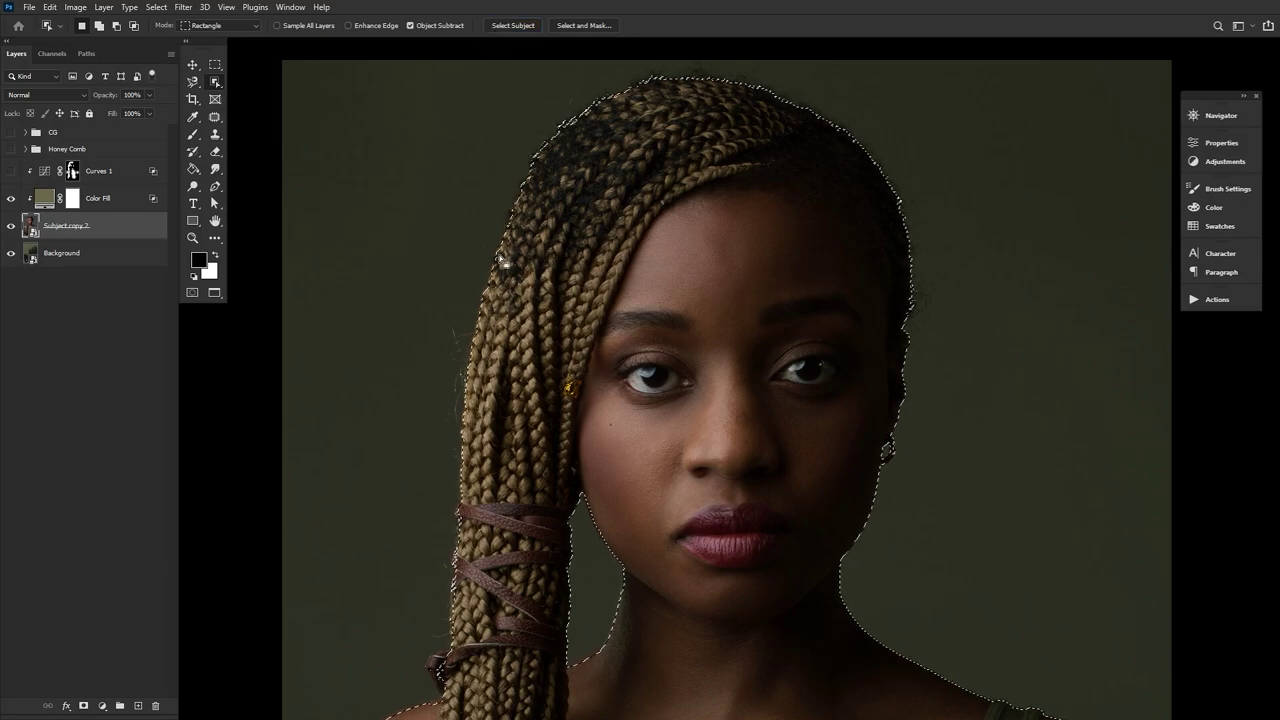
pyautogui.click(83, 706)
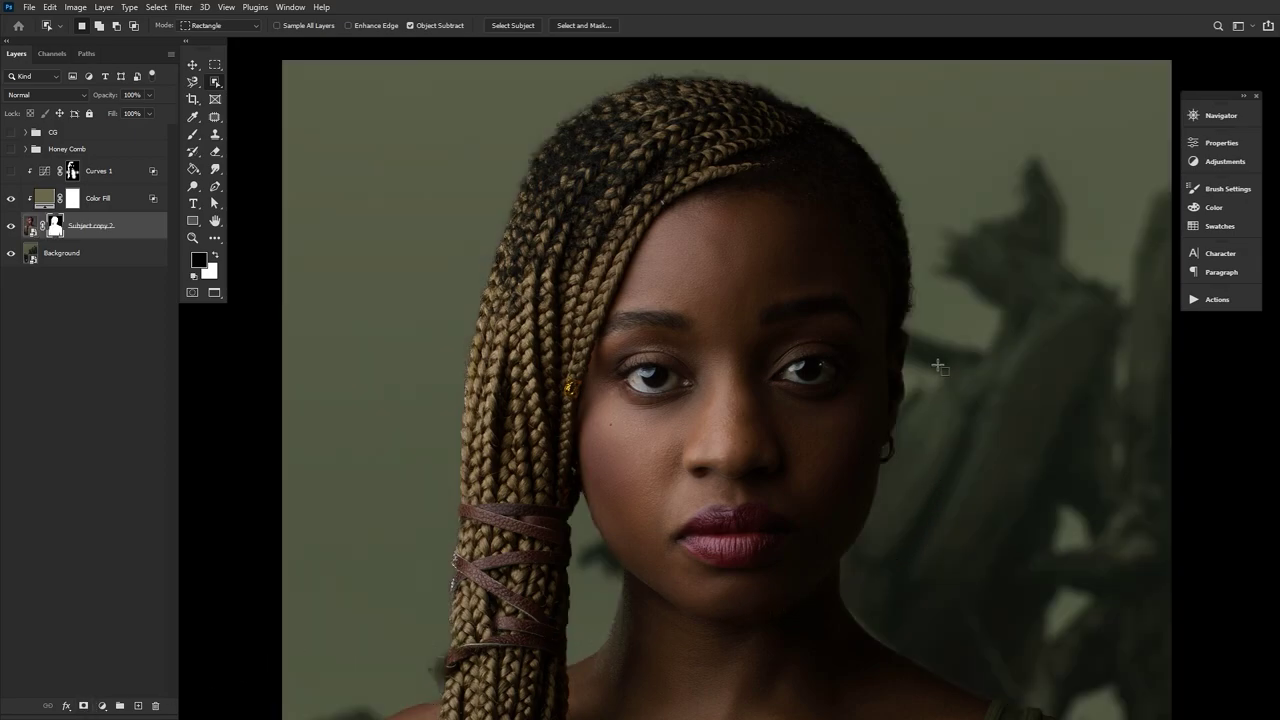
pyautogui.doubleClick(192, 238)
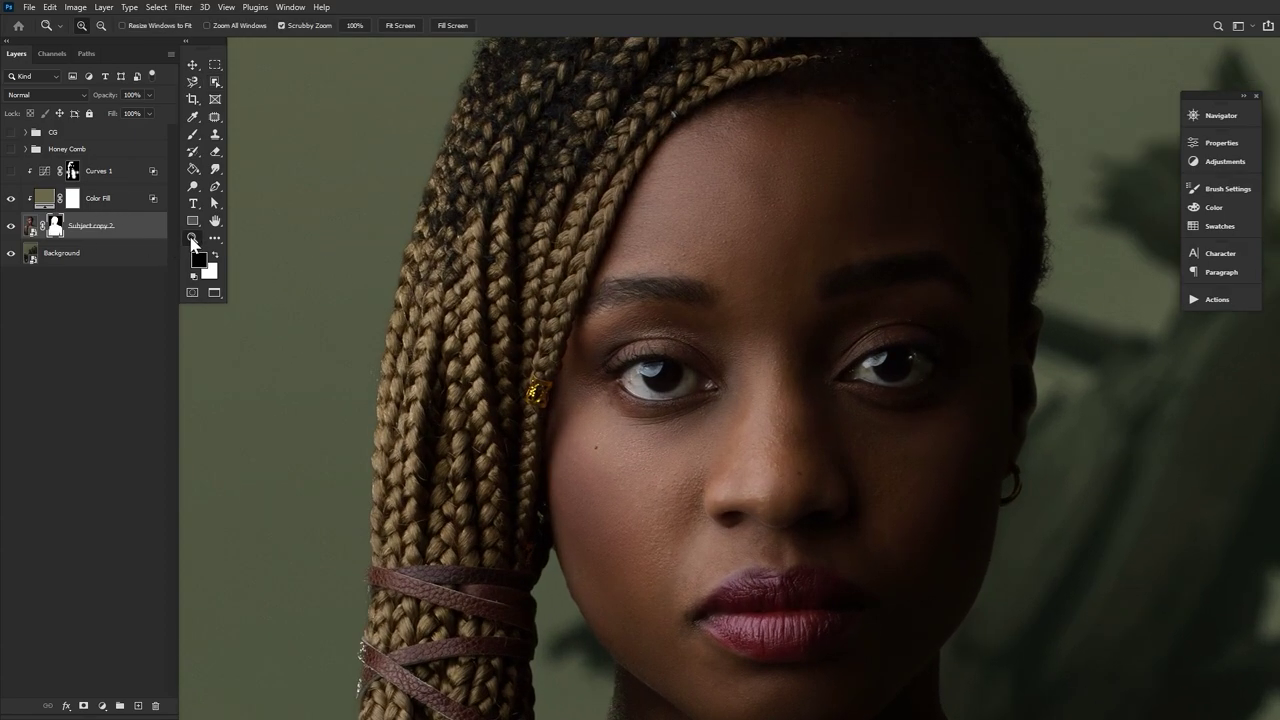
pyautogui.moveTo(766, 126); pyautogui.dragTo(679, 270)
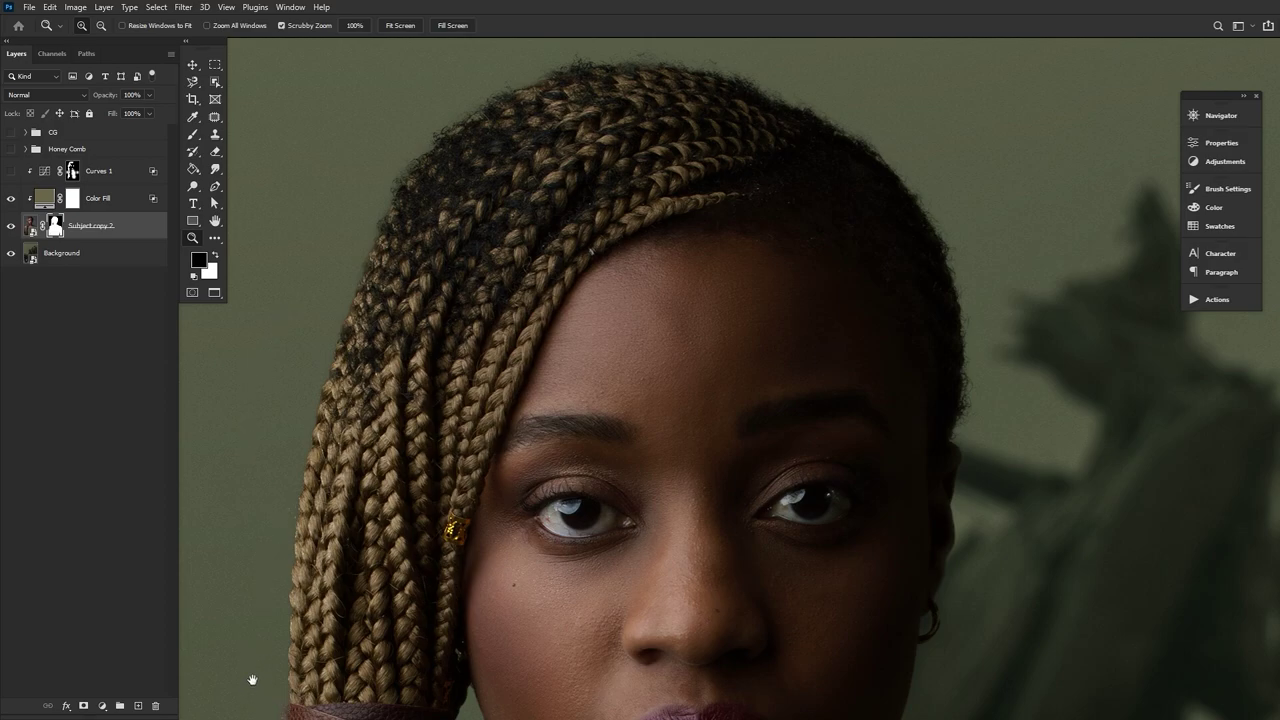
pyautogui.moveTo(253, 682); pyautogui.dragTo(421, 125)
pyautogui.moveTo(450, 355); pyautogui.dragTo(446, 330)
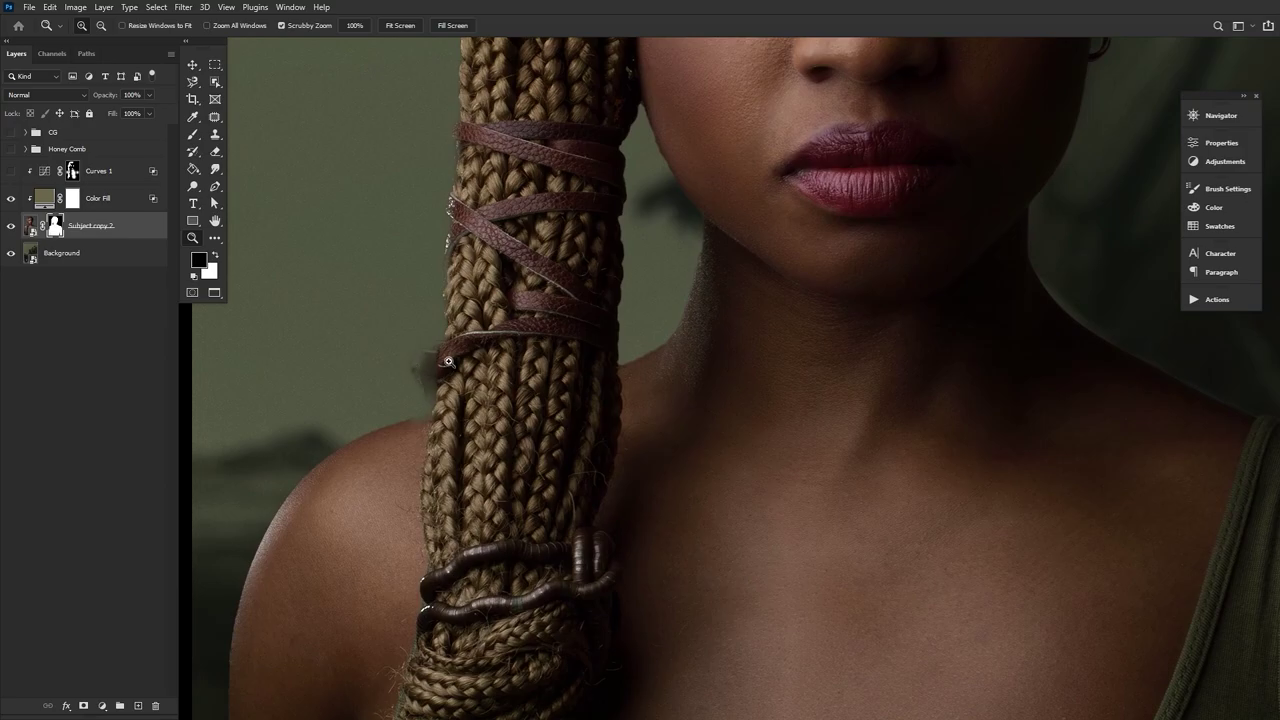
pyautogui.click(194, 136)
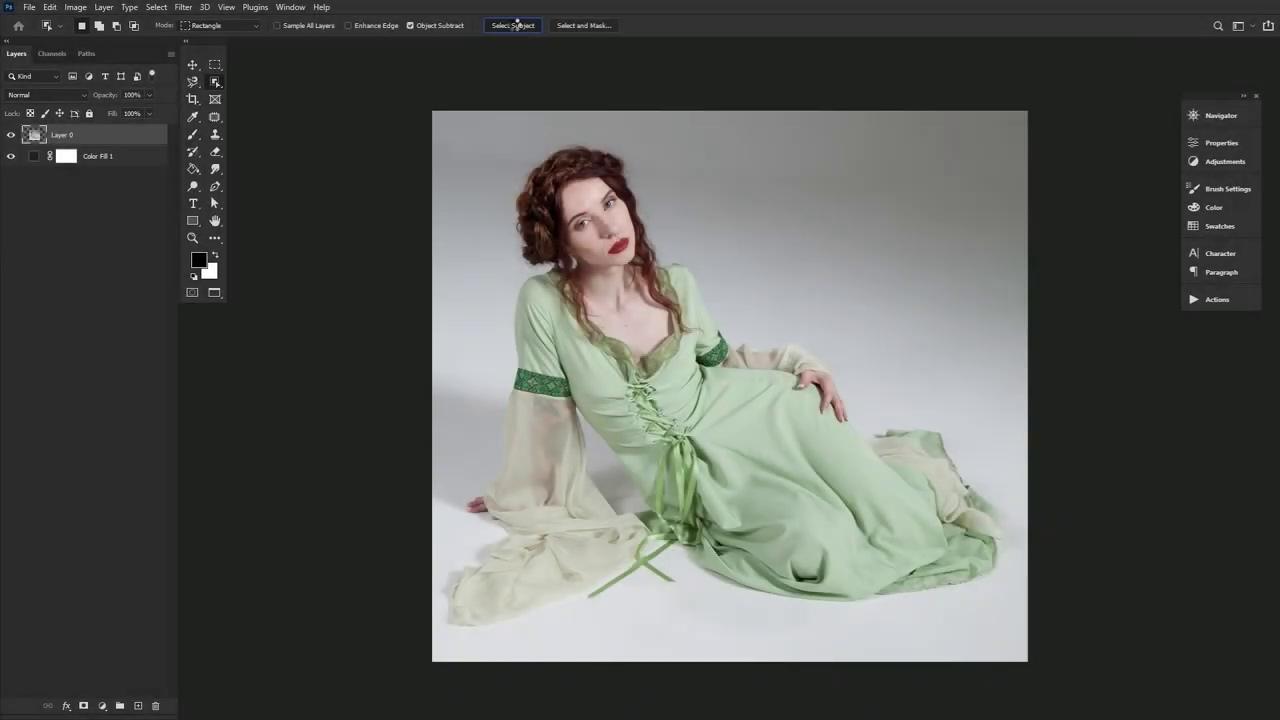
pyautogui.click(516, 25)
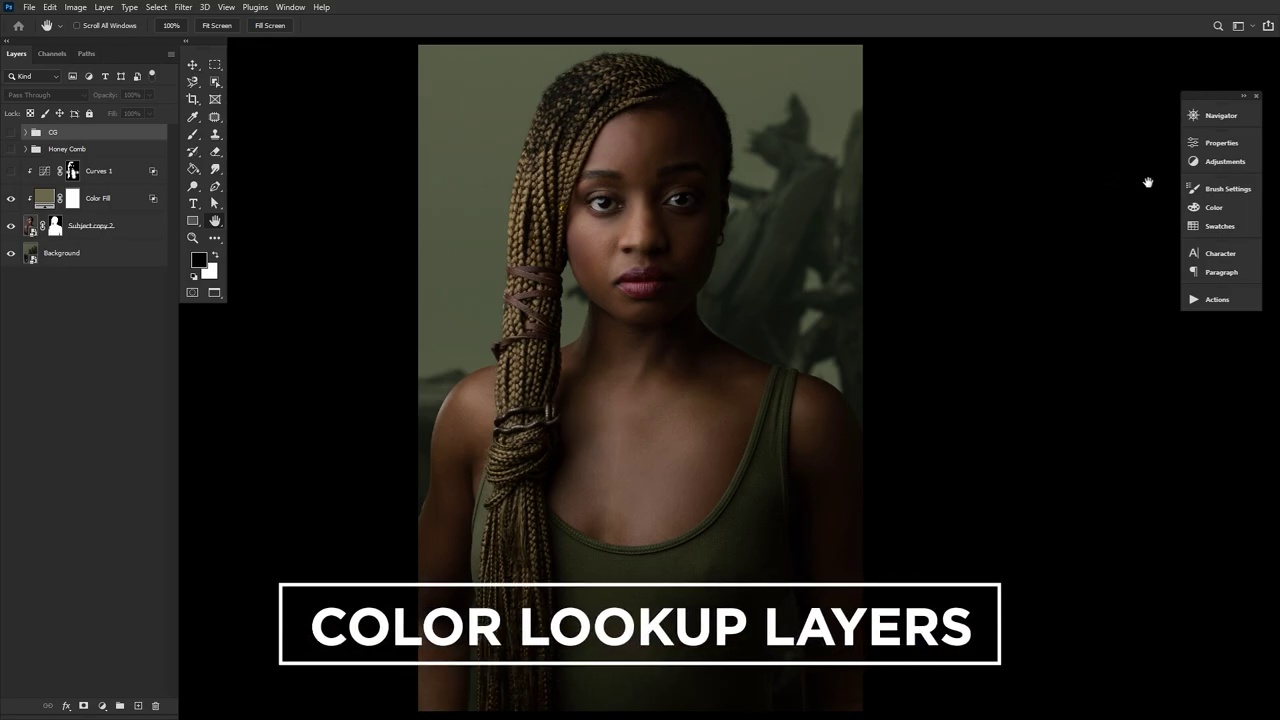
# Bring up the Adjustments panel from the Window menu and add a Color Lookup adjustment layer
pyautogui.click(1220, 161)
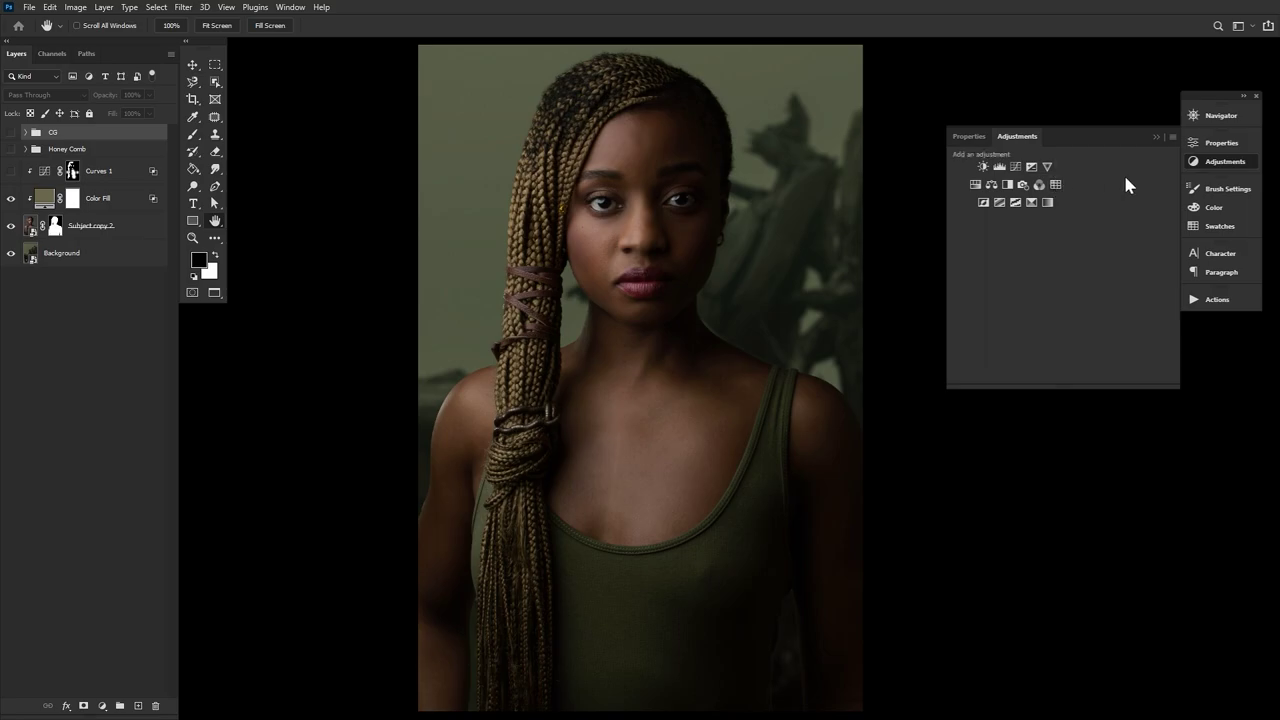
pyautogui.click(1215, 163)
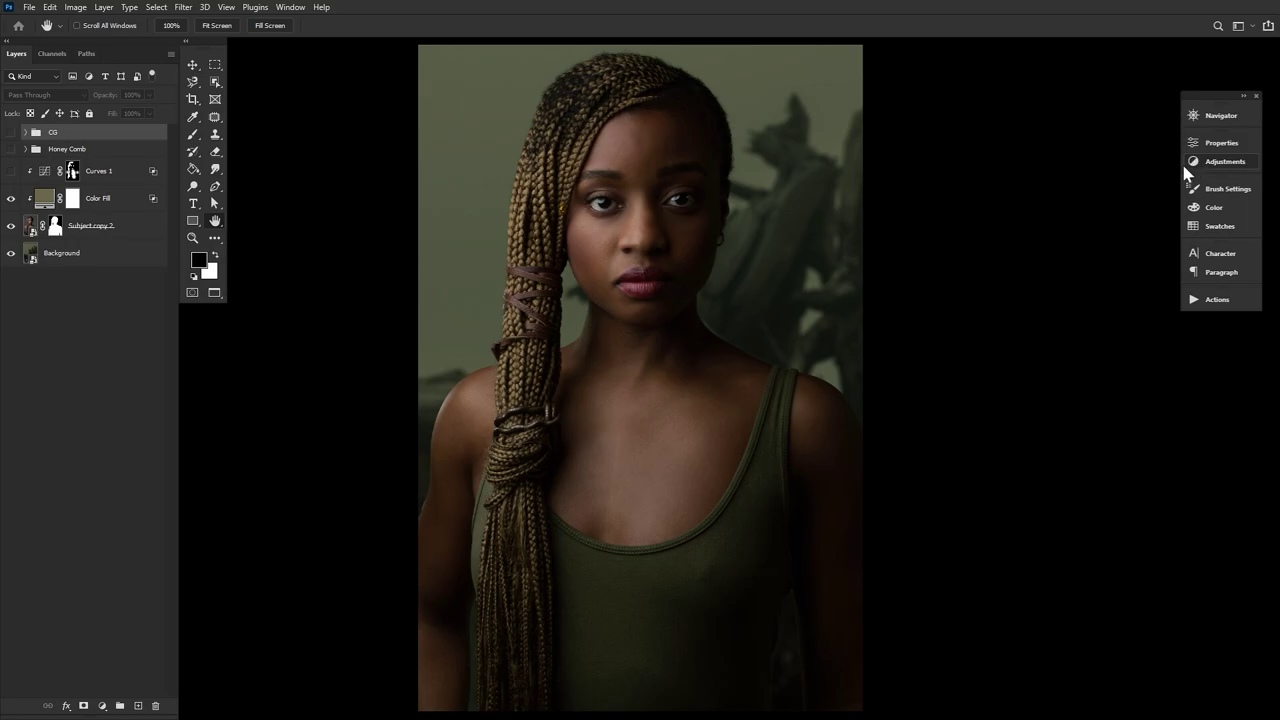
pyautogui.click(288, 8)
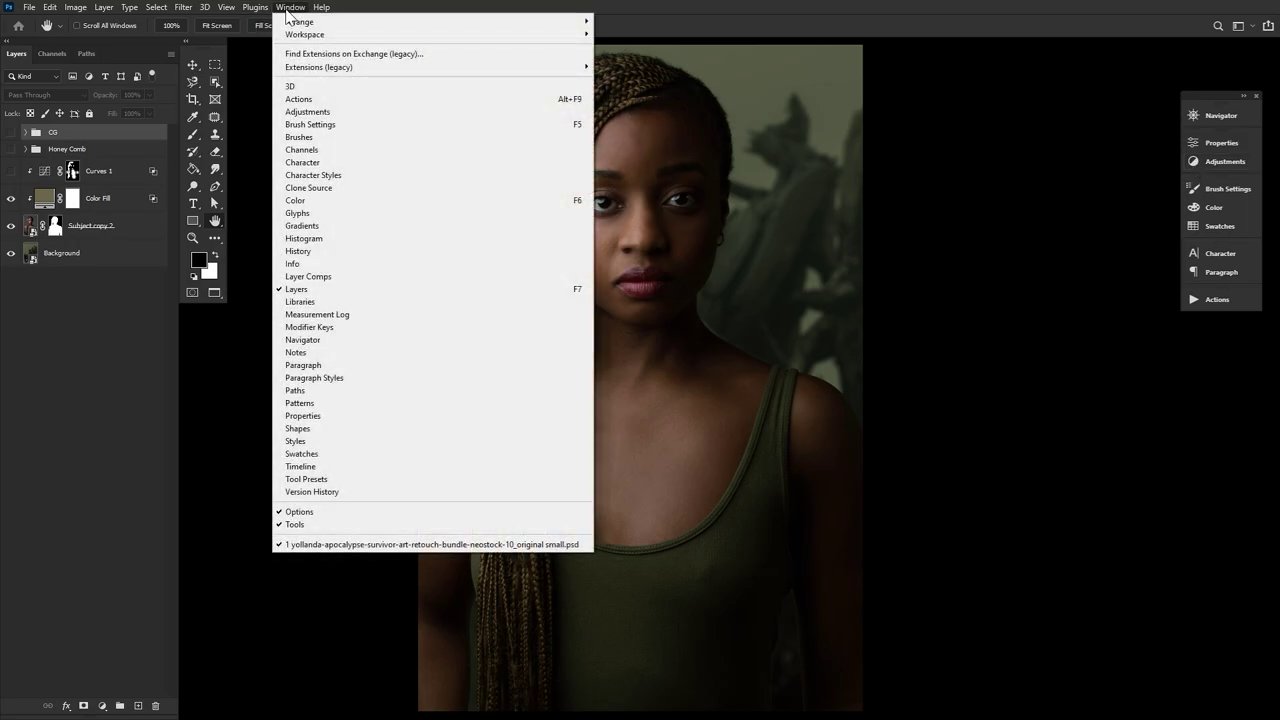
pyautogui.click(306, 111)
pyautogui.click(1054, 186)
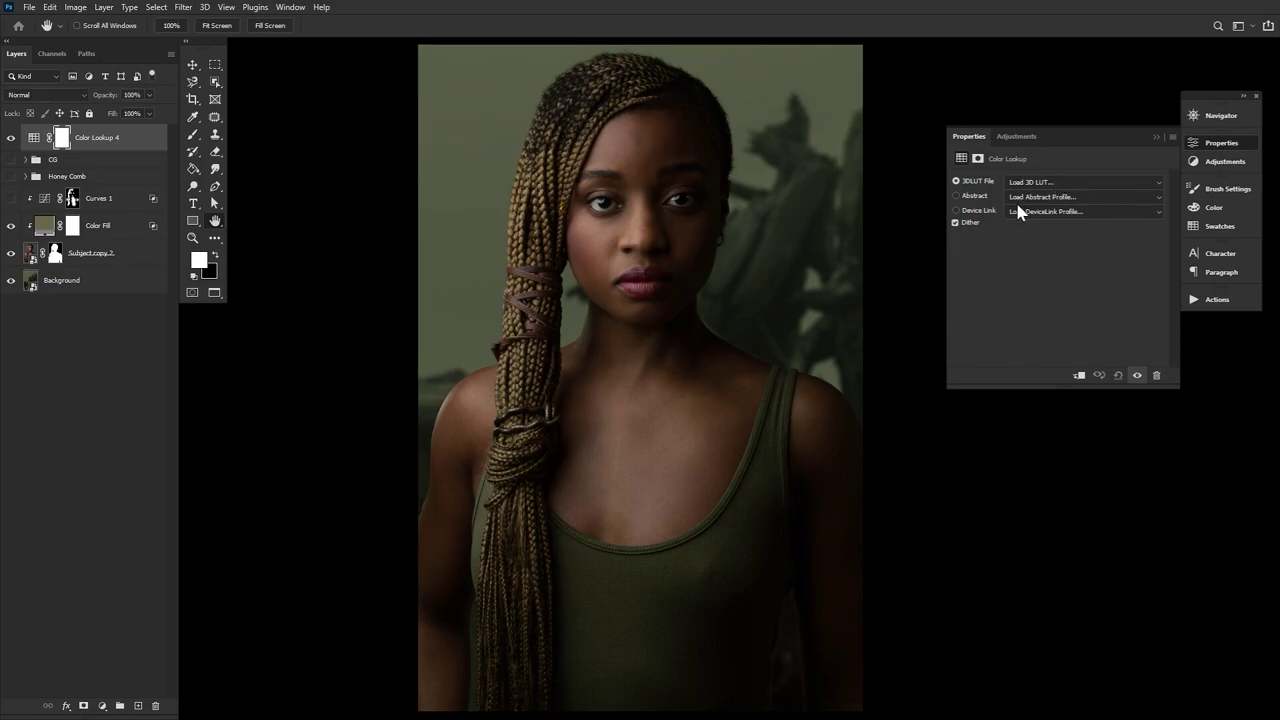
# Step through LUTs from 2Strip.look to Kodak 5205 Fuji 3510, then hide Color Lookup 4
pyautogui.click(1030, 183)
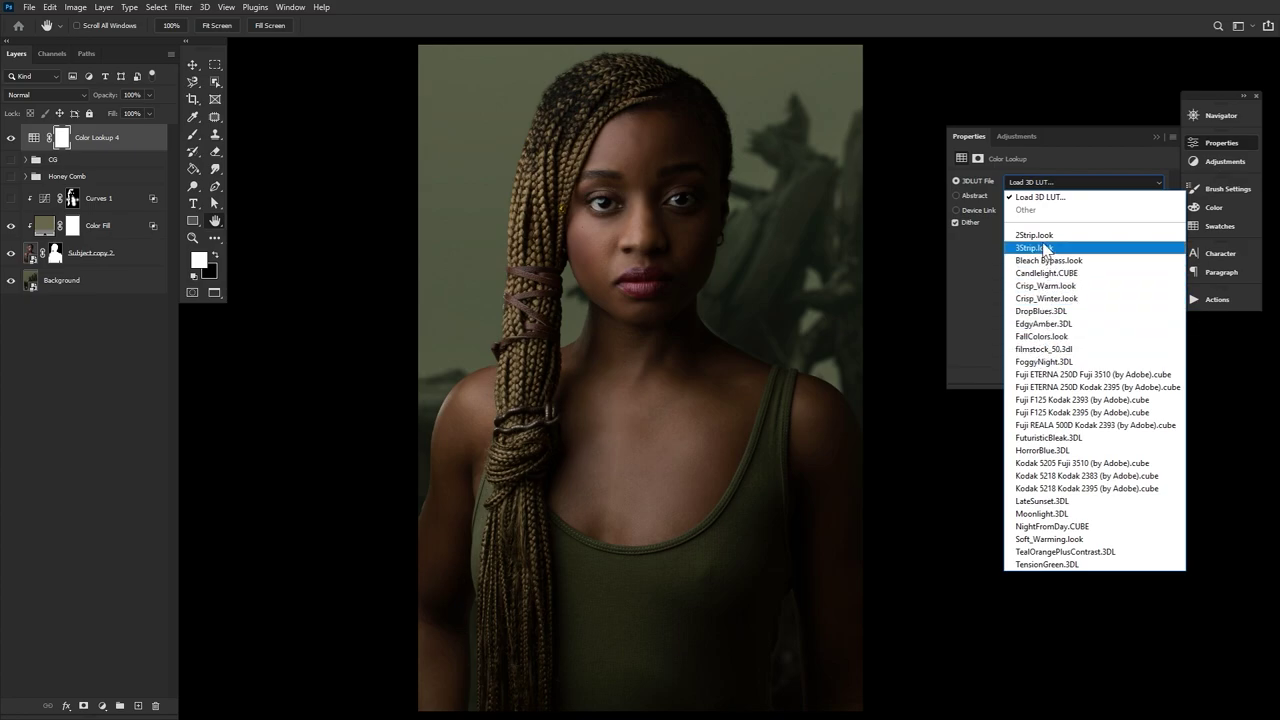
pyautogui.click(1040, 236)
pyautogui.press('Down')
pyautogui.press('Down')
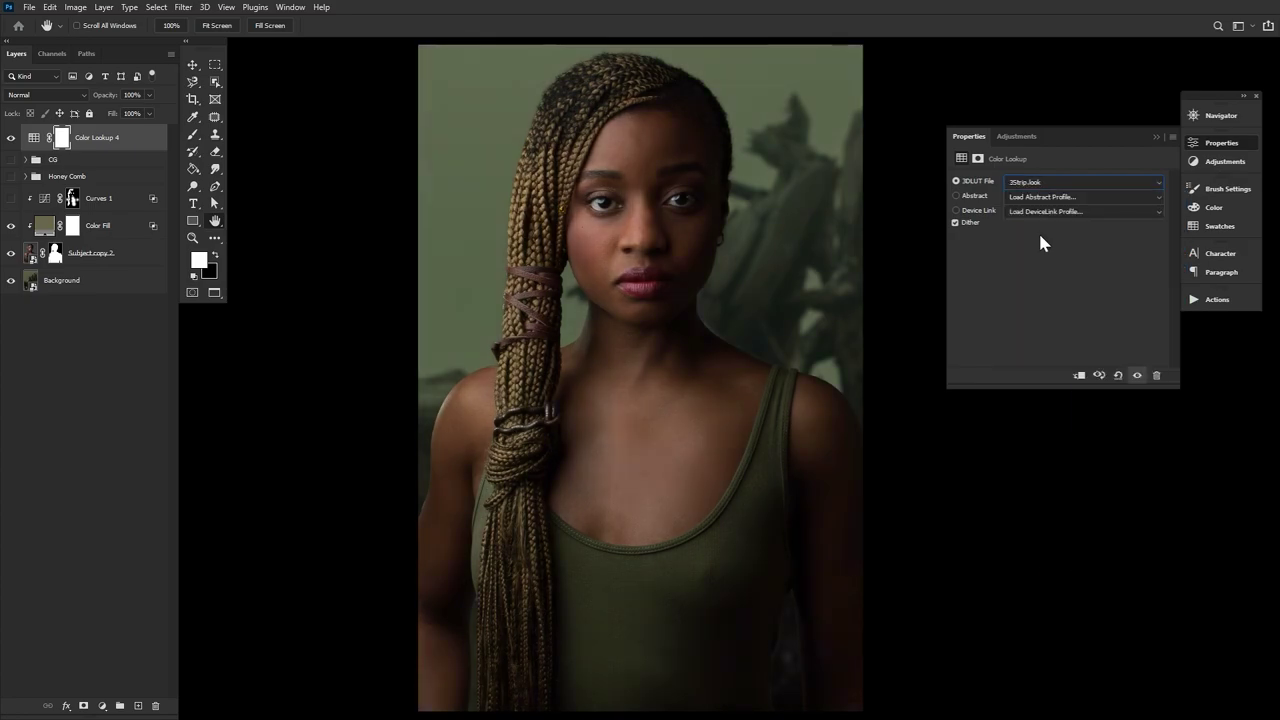
pyautogui.press('Down')
pyautogui.press('Down')
pyautogui.press('Down')
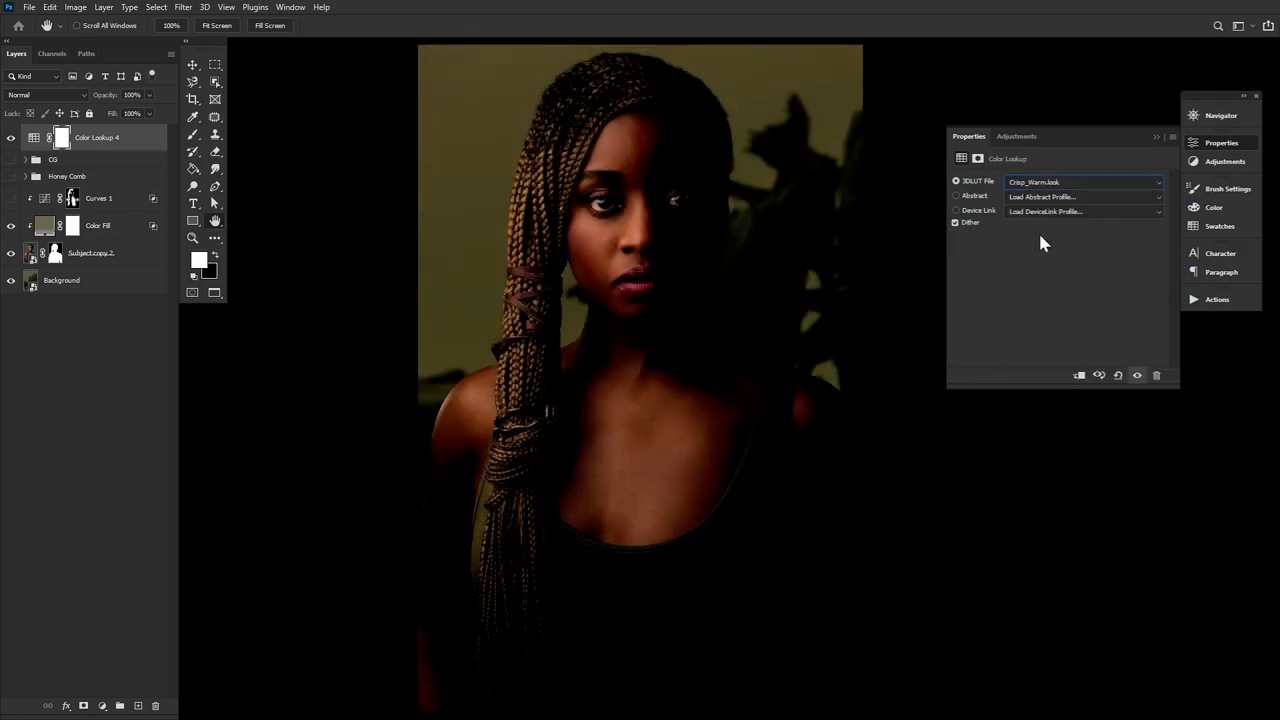
pyautogui.press('Down')
pyautogui.press('Down')
pyautogui.press('Down')
pyautogui.press('Down')
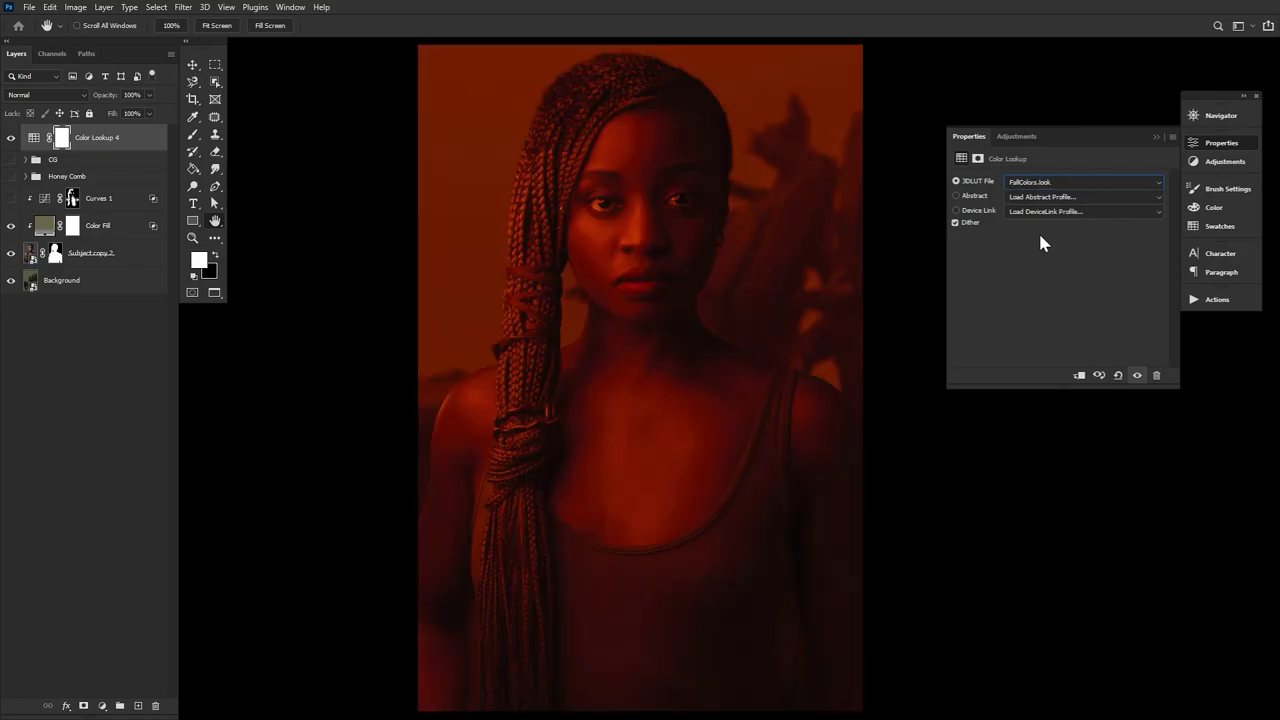
pyautogui.press('Down')
pyautogui.press('Down')
pyautogui.press('Down')
pyautogui.press('Down')
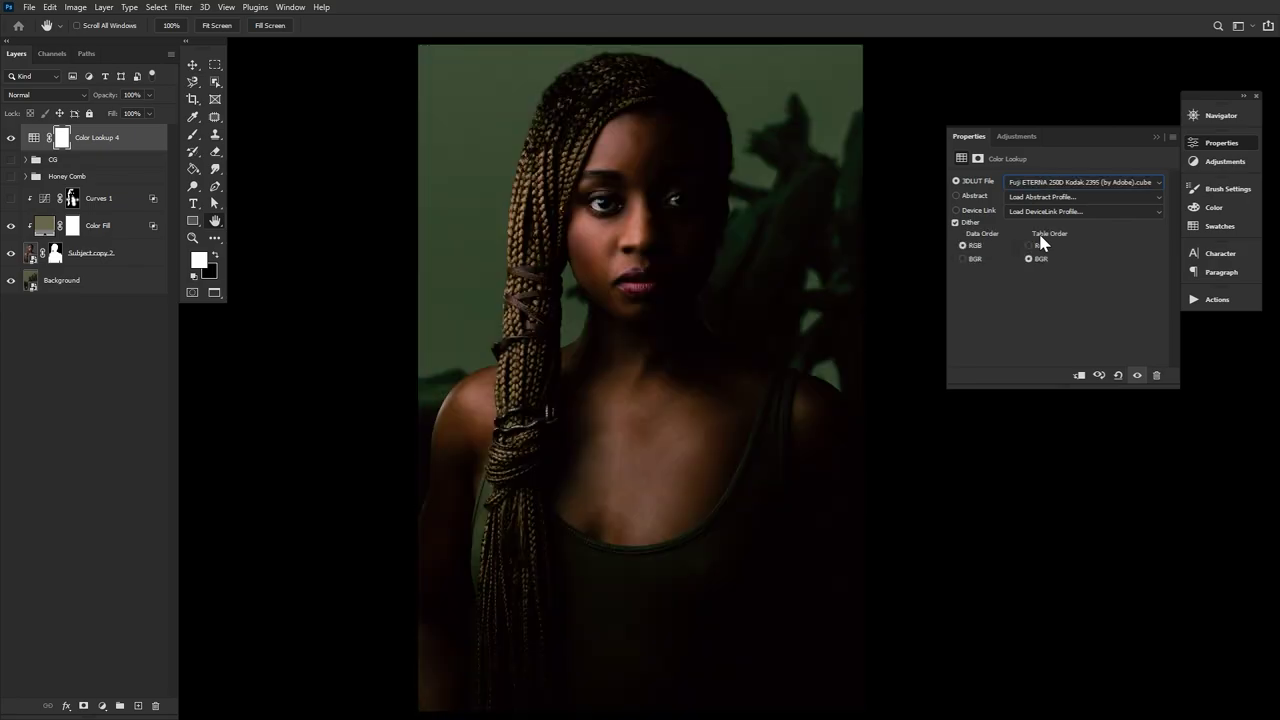
pyautogui.press('Down')
pyautogui.press('Down')
pyautogui.press('Down')
pyautogui.press('Down')
pyautogui.press('Down')
pyautogui.press('Down')
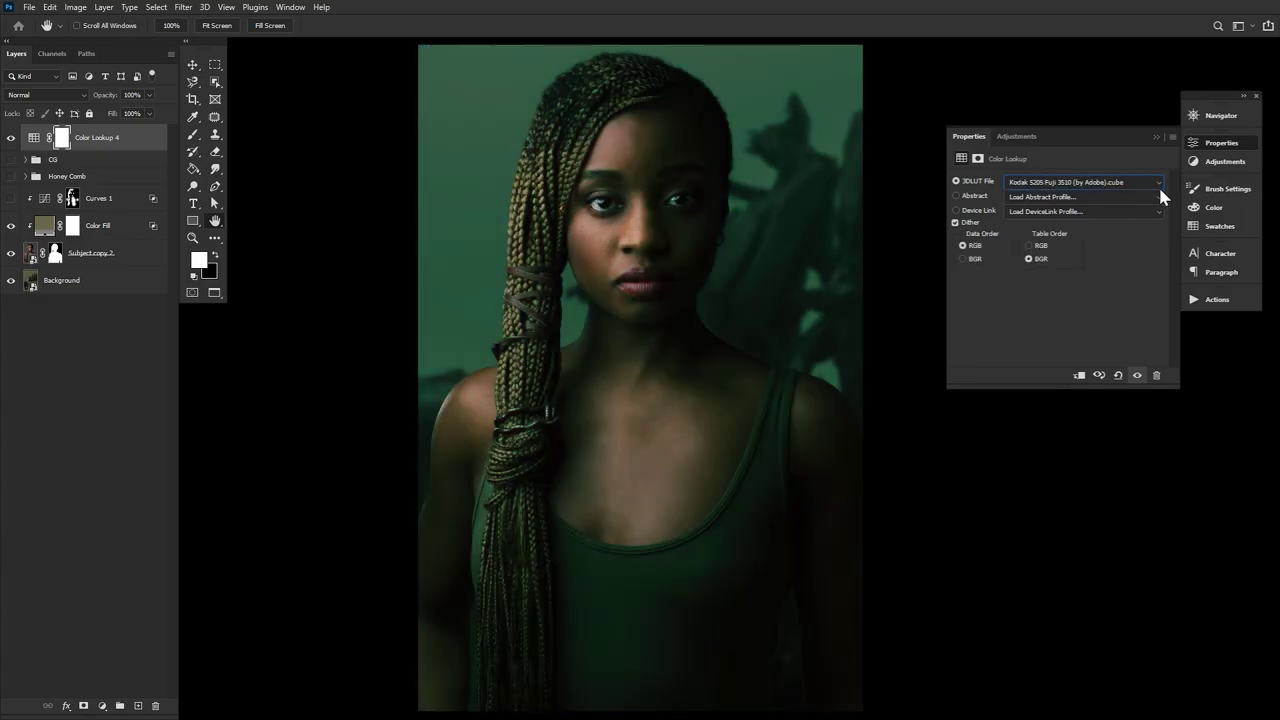
pyautogui.click(1215, 150)
# Turn on the CG grading group and expand it to show its layers
pyautogui.click(11, 137)
pyautogui.click(11, 160)
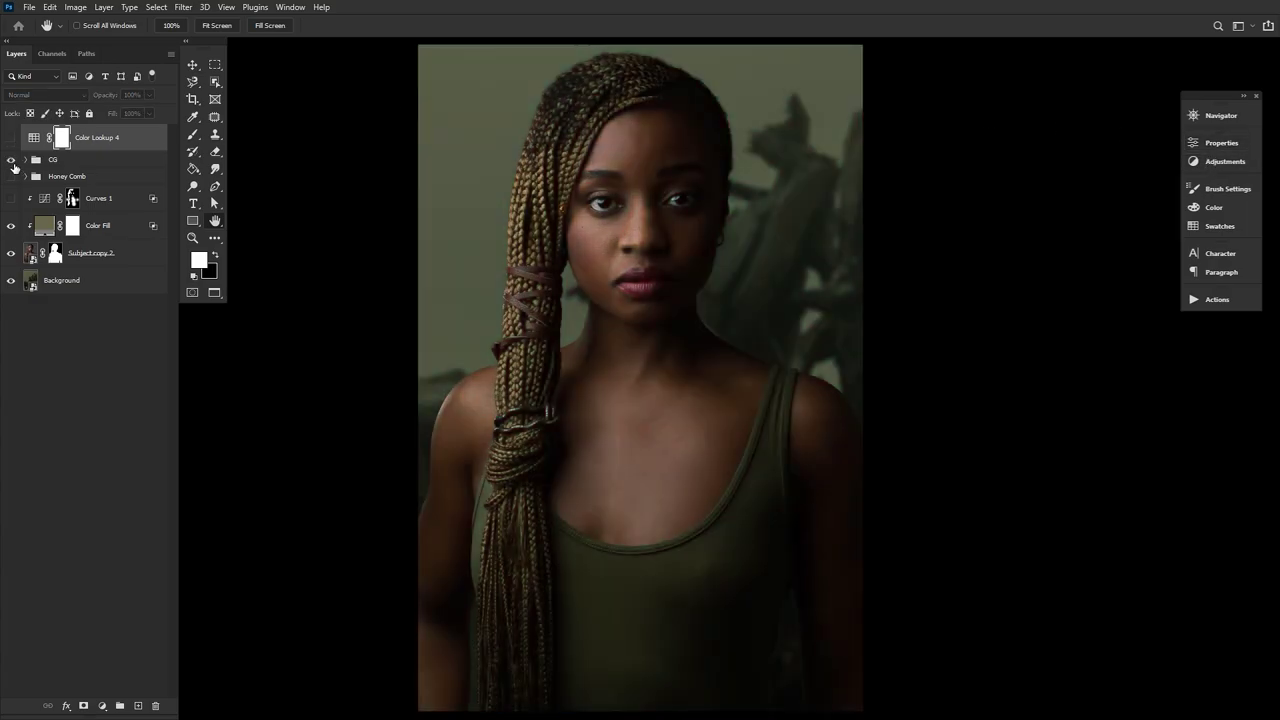
pyautogui.click(24, 161)
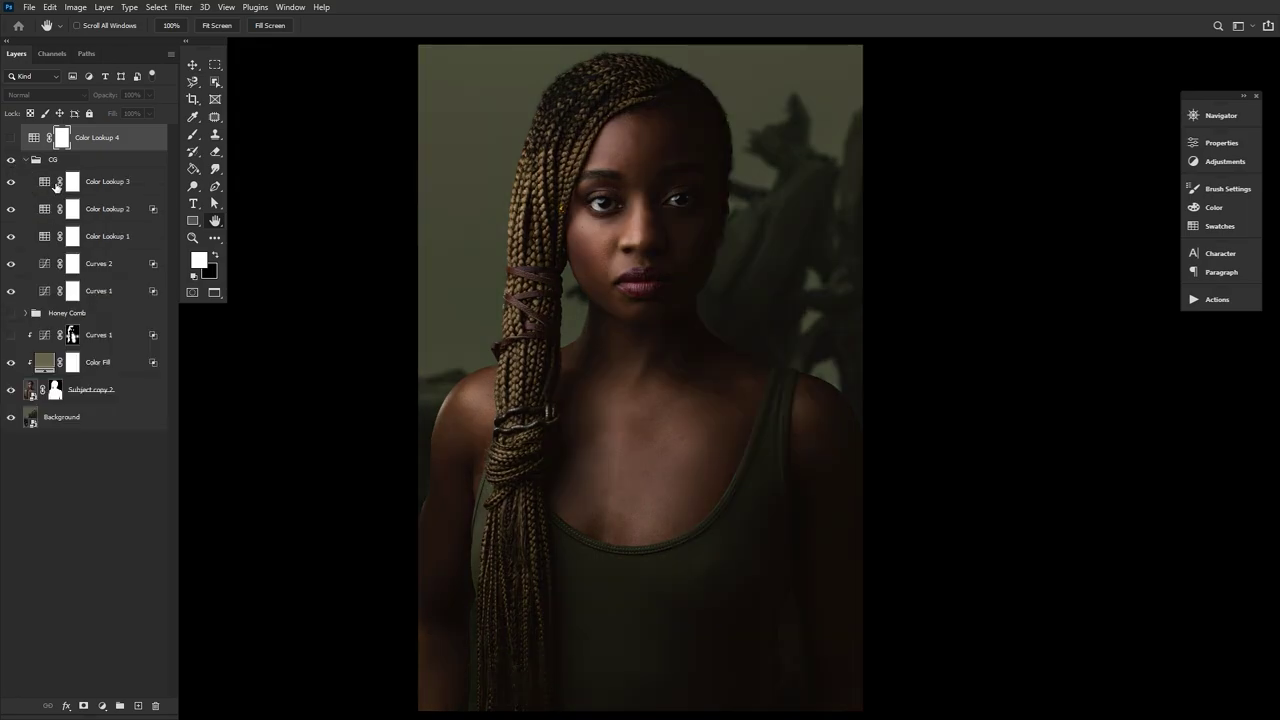
# Review Color Lookup 1–3 and Curves 1–2 settings, then switch on the Honey Comb group
pyautogui.click(50, 184)
pyautogui.click(44, 211)
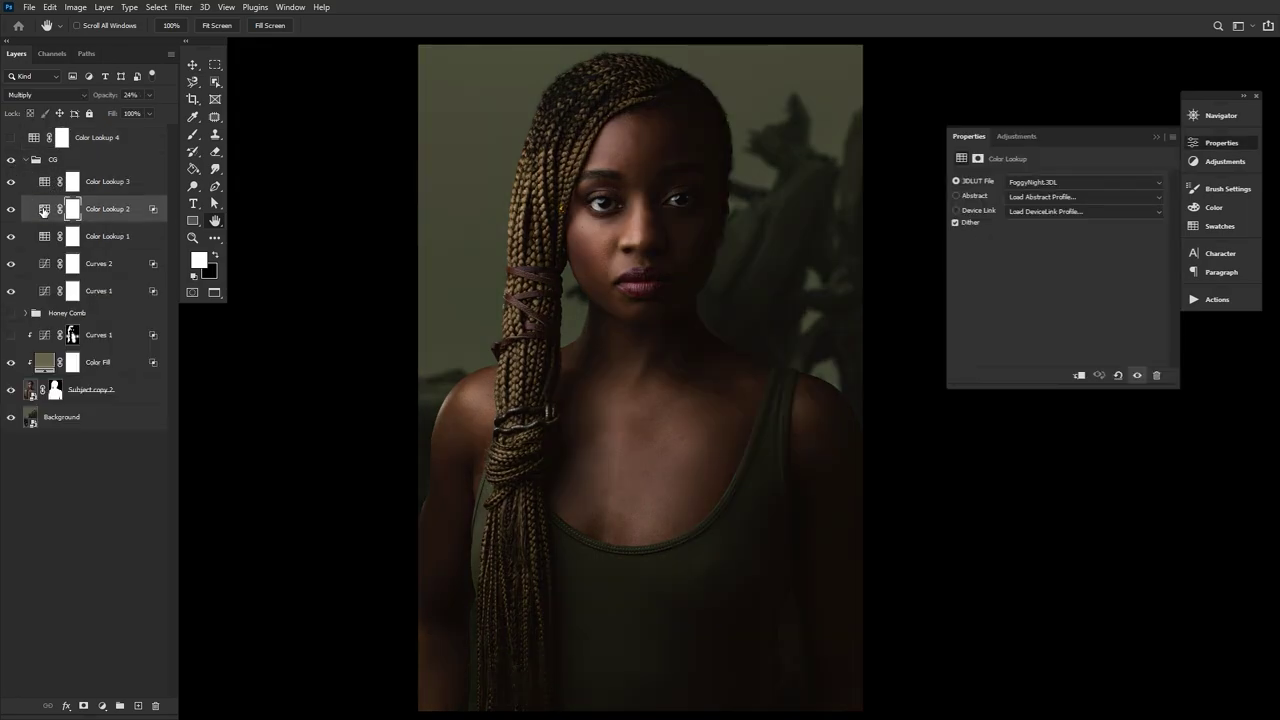
pyautogui.click(43, 236)
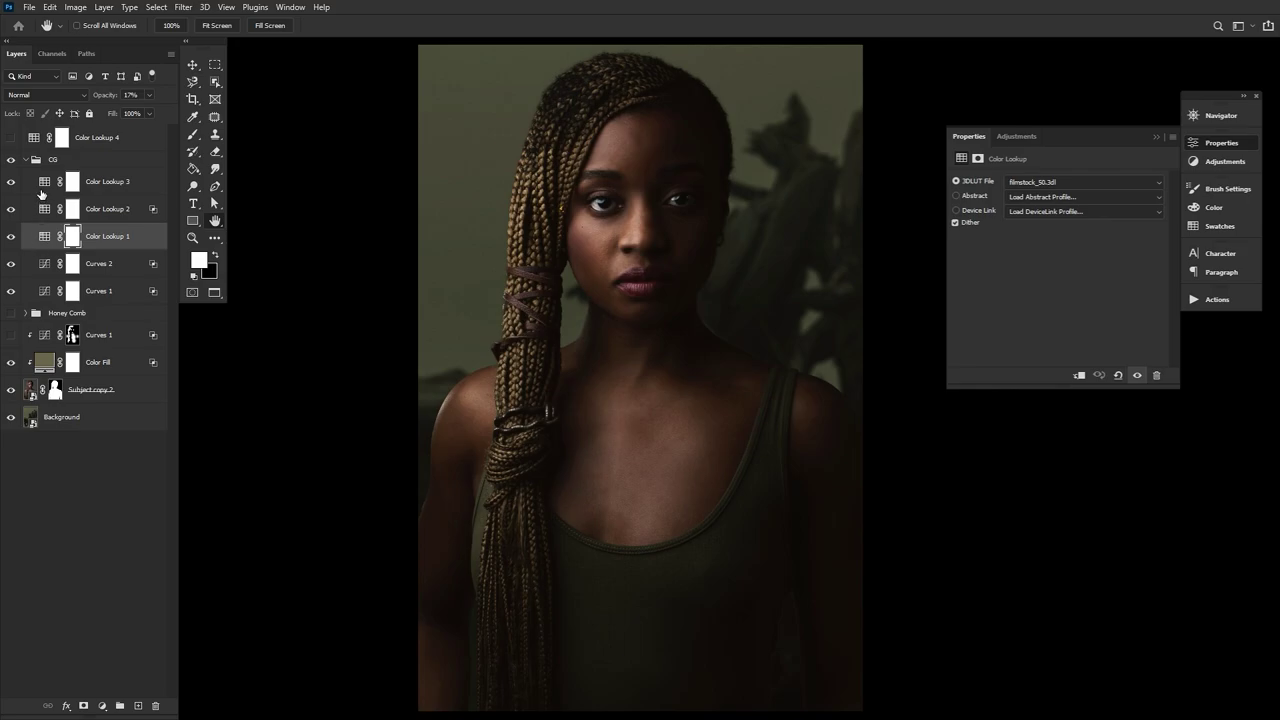
pyautogui.click(45, 291)
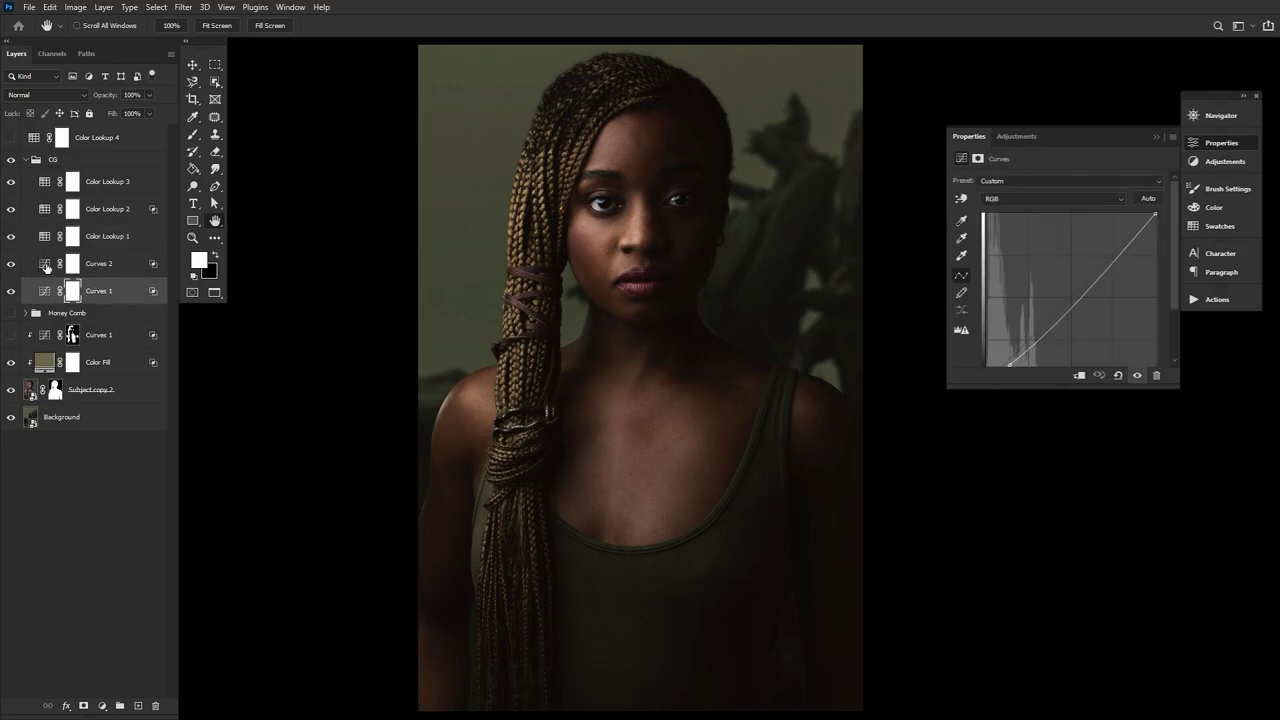
pyautogui.click(45, 264)
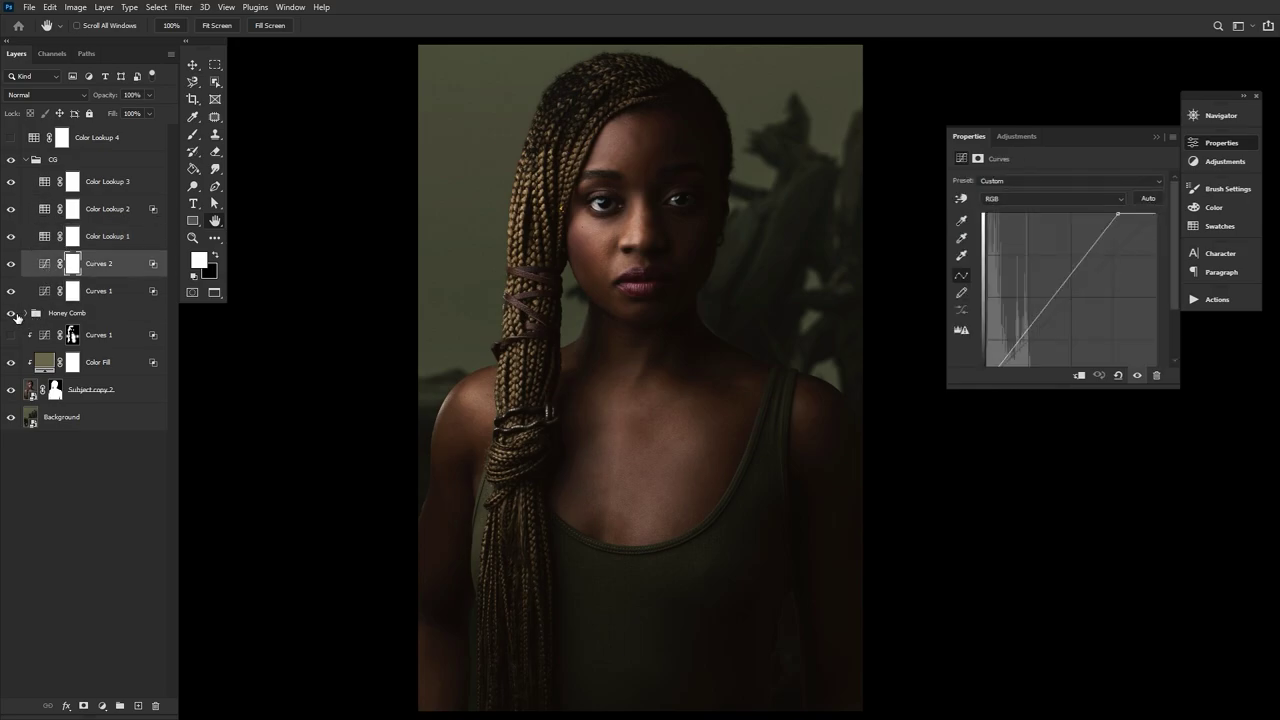
pyautogui.click(12, 314)
pyautogui.click(24, 161)
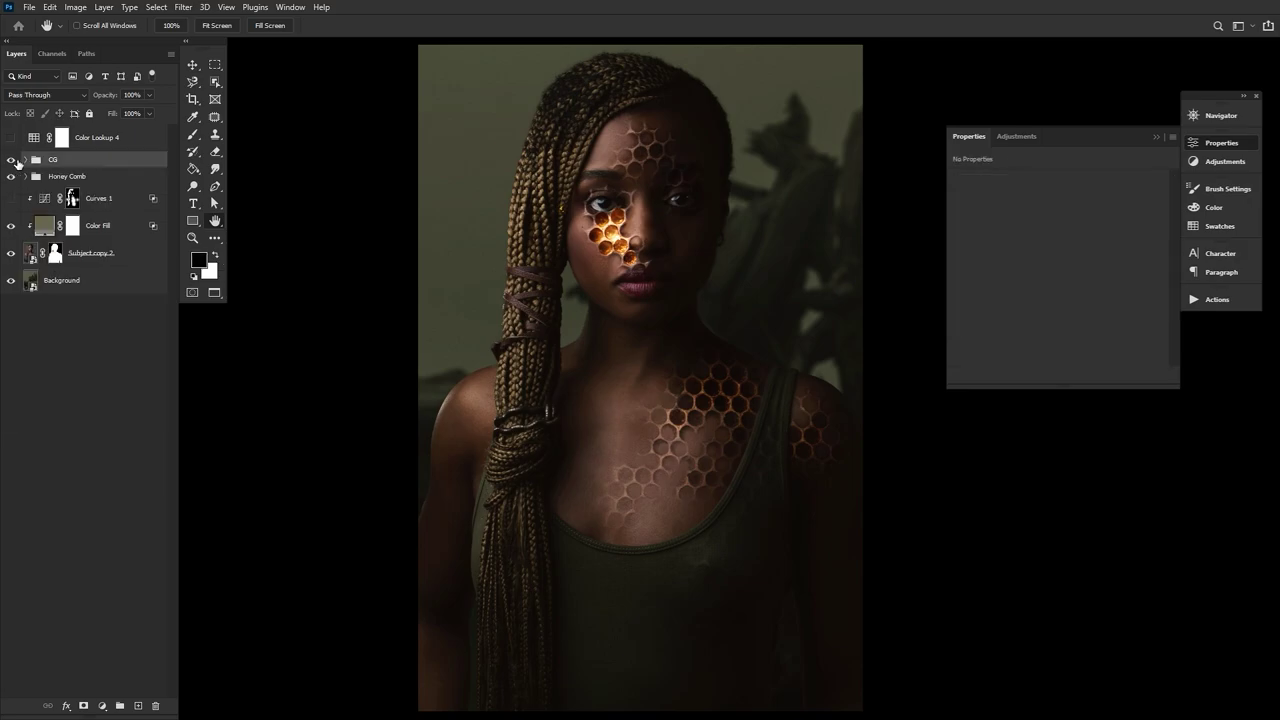
# Toggle the CG grading group off and back on to compare, then open the Adjustments list
pyautogui.click(11, 161)
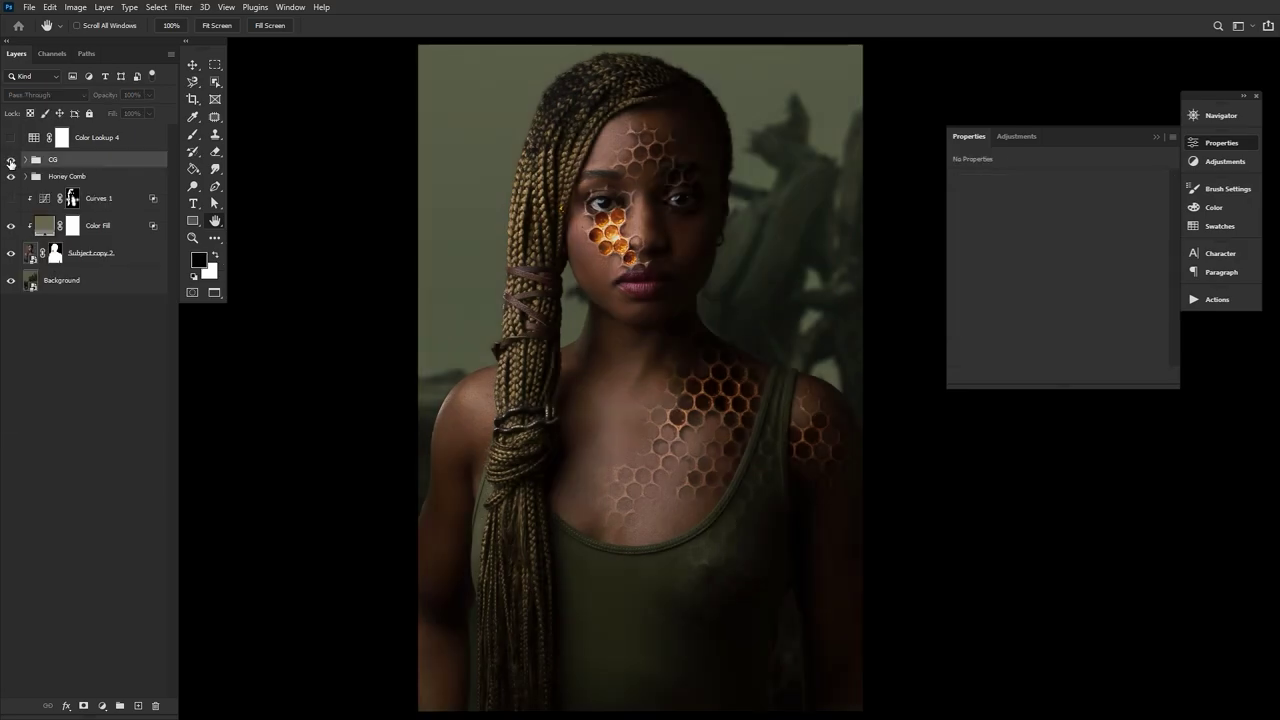
pyautogui.click(11, 161)
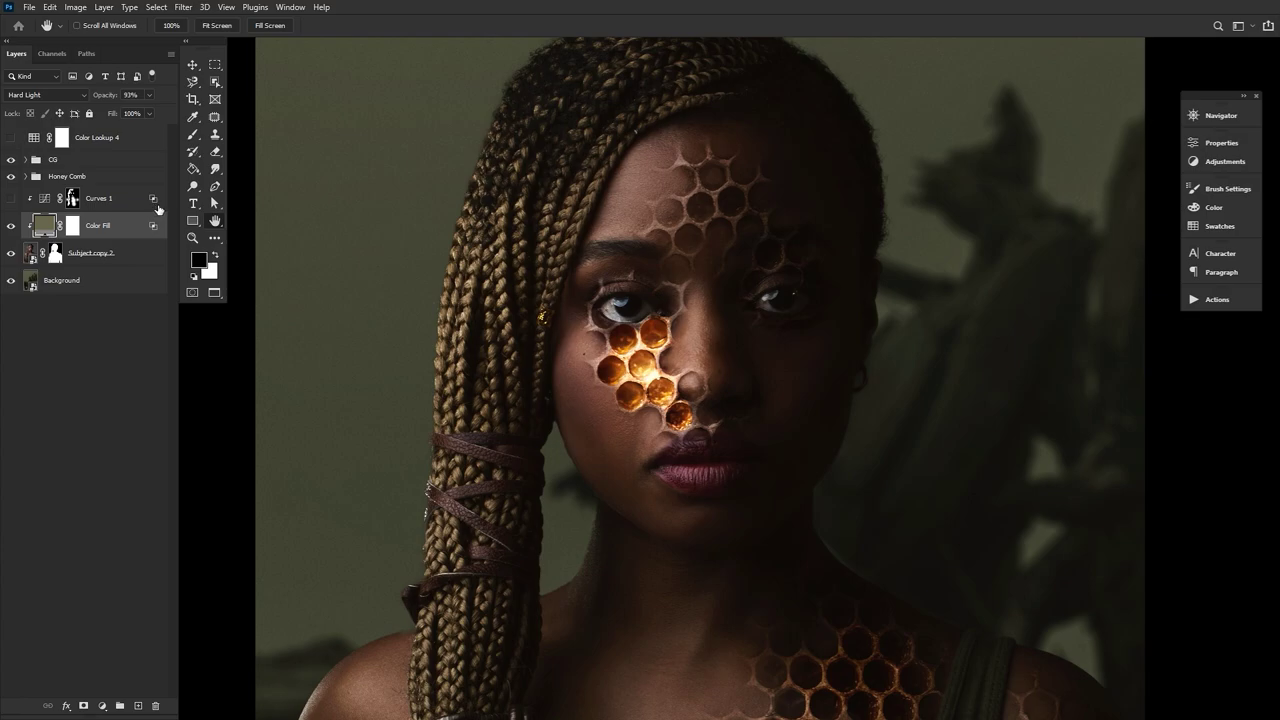
pyautogui.click(1222, 161)
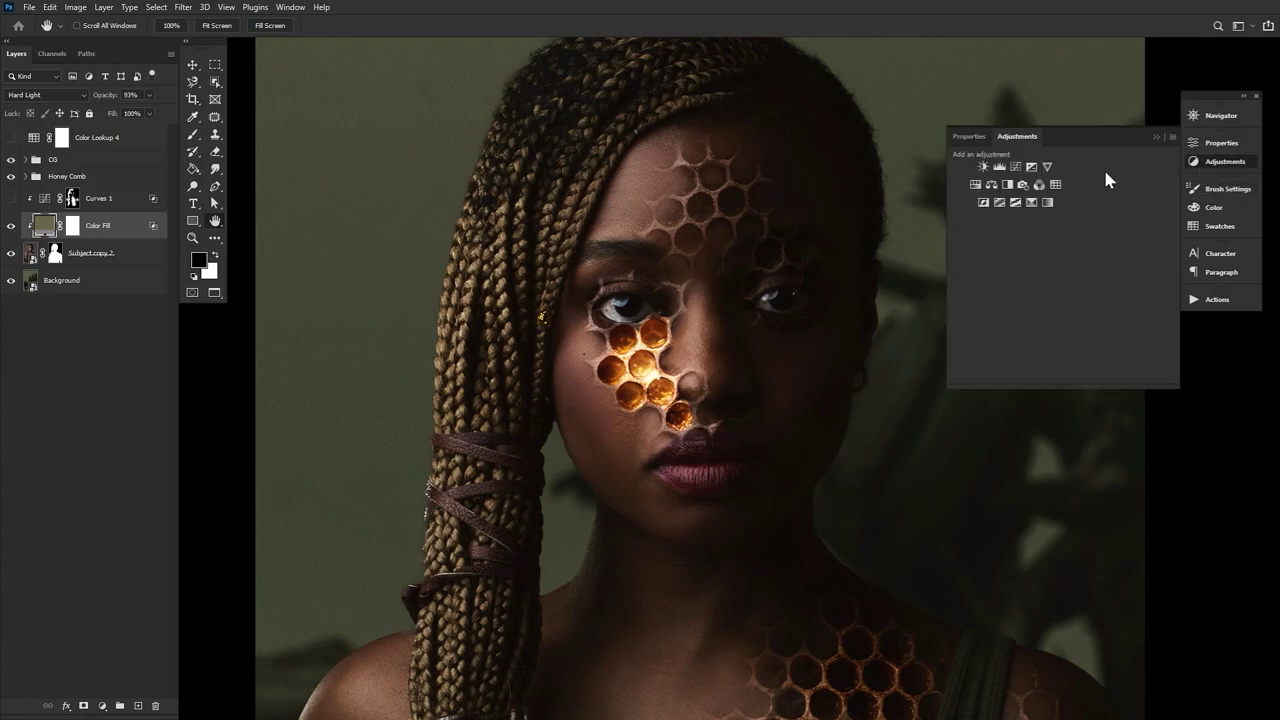
# Add a Curves 5 layer with its white point lowered and open its blending options
pyautogui.click(1010, 177)
pyautogui.moveTo(1156, 213); pyautogui.dragTo(1142, 213)
pyautogui.click(147, 230)
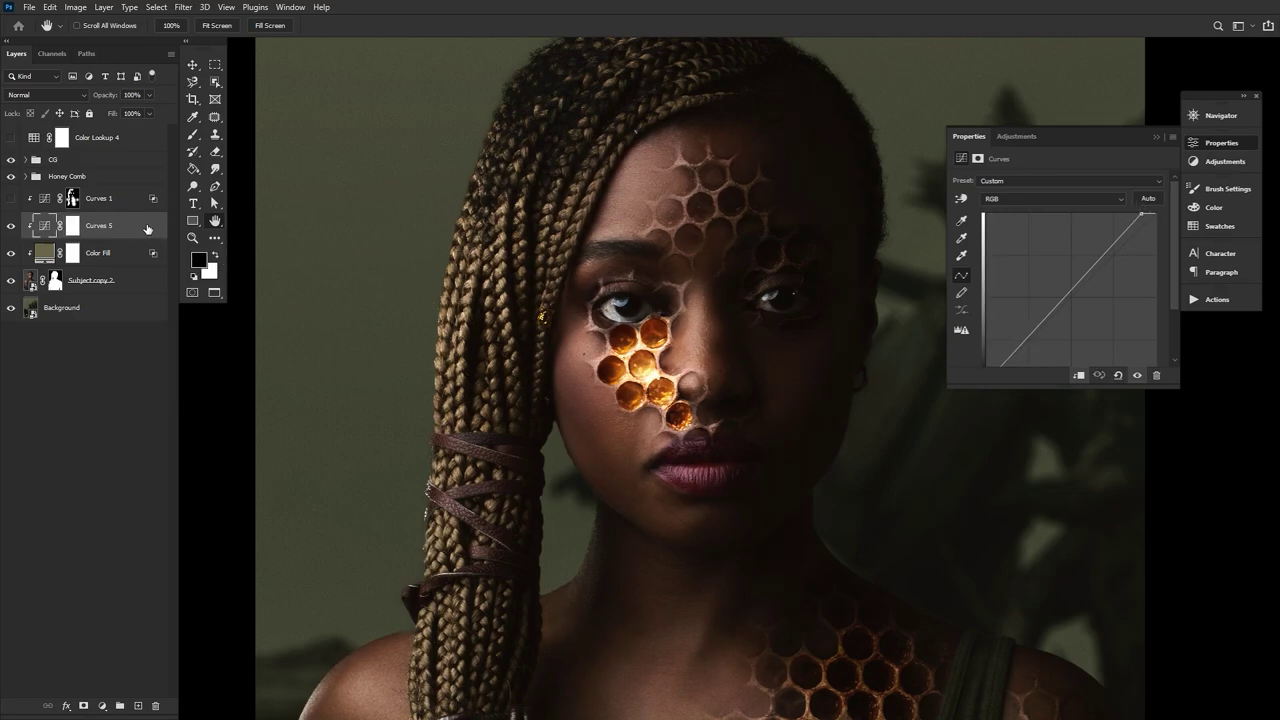
pyautogui.doubleClick(147, 230)
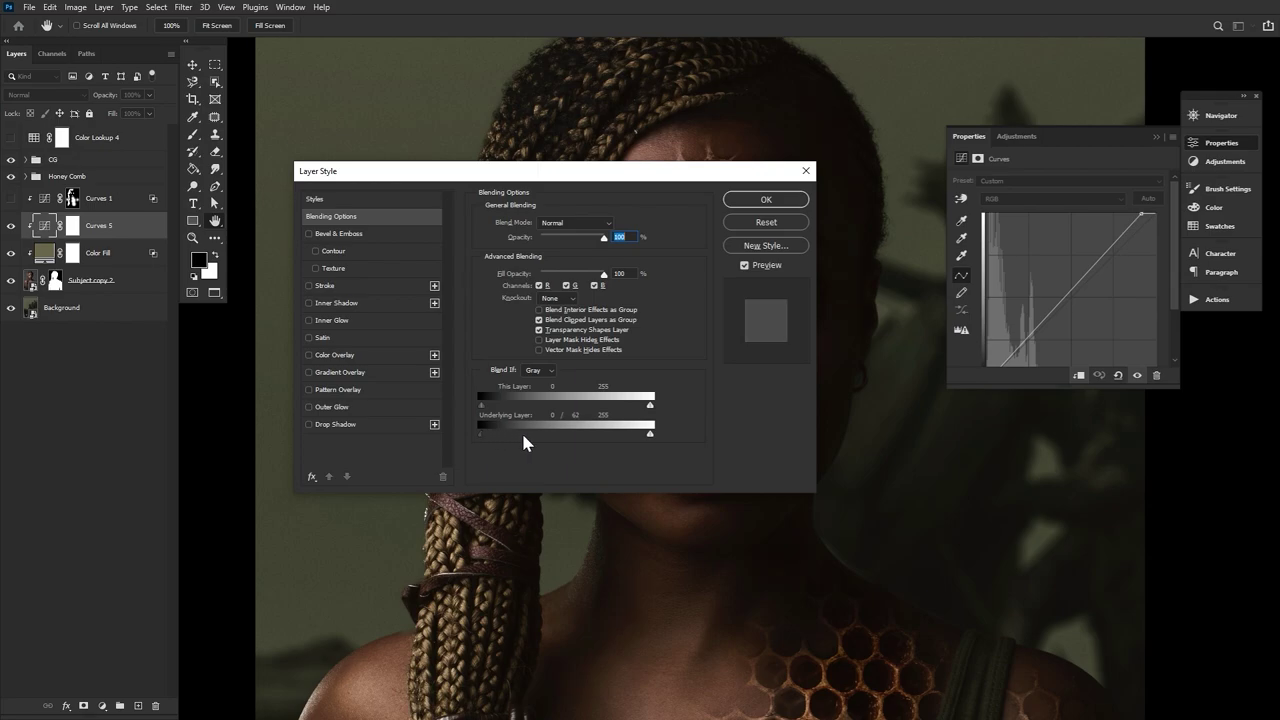
# Split Curves 5's Underlying Layer Blend If black slider to 44/92, apply, and compare its visibility
pyautogui.moveTo(624, 176); pyautogui.dragTo(421, 226)
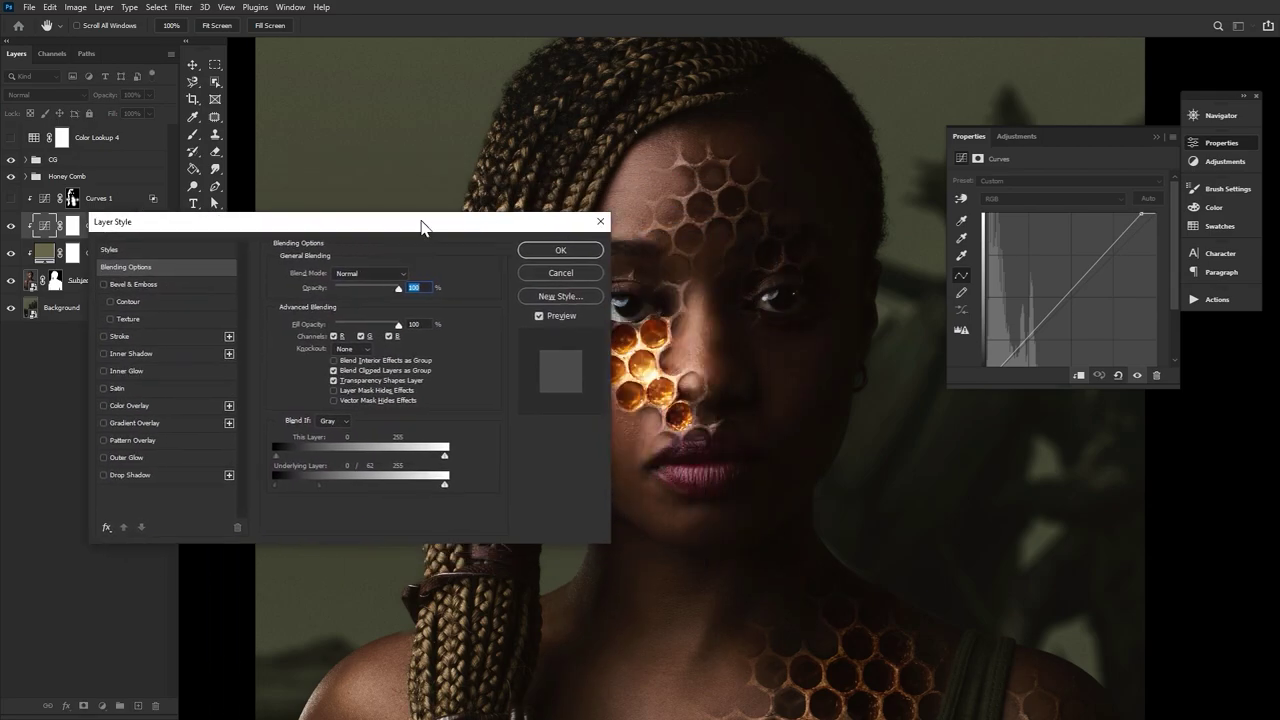
pyautogui.moveTo(320, 486)
pyautogui.mouseDown()
pyautogui.moveTo(393, 484)
pyautogui.moveTo(338, 483)
pyautogui.mouseUp()
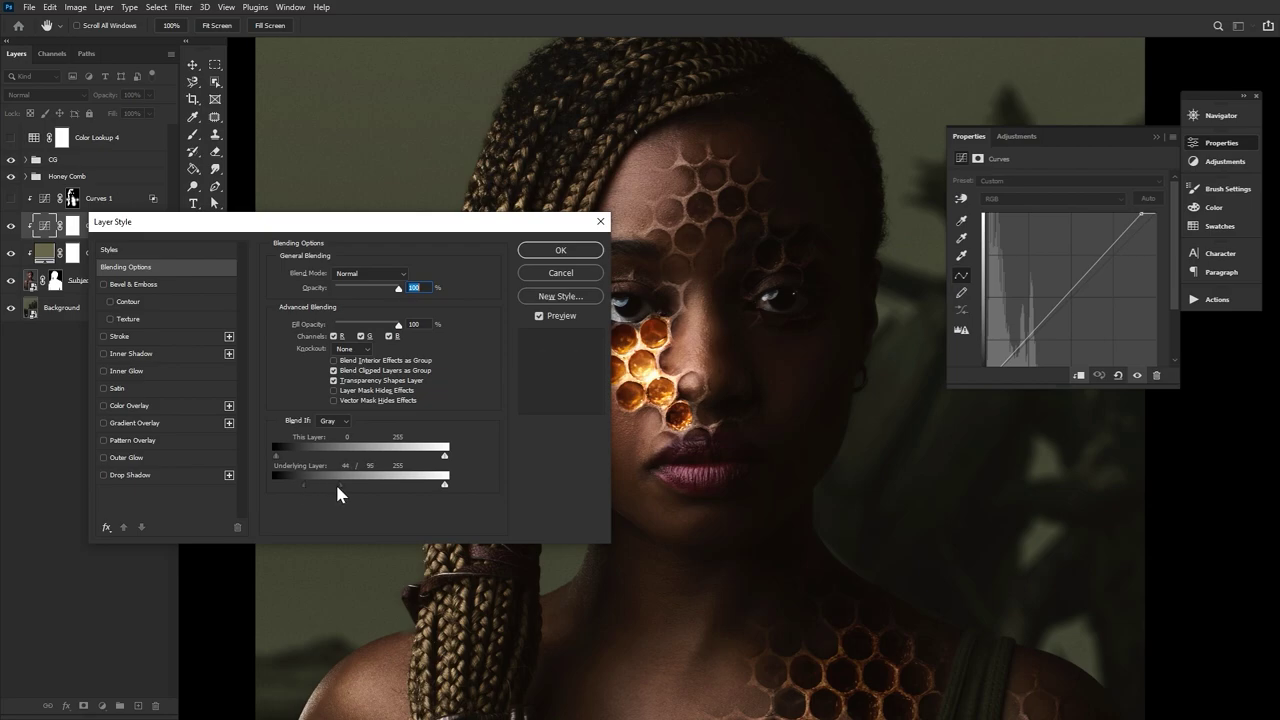
pyautogui.click(558, 250)
pyautogui.click(12, 226)
pyautogui.click(12, 226)
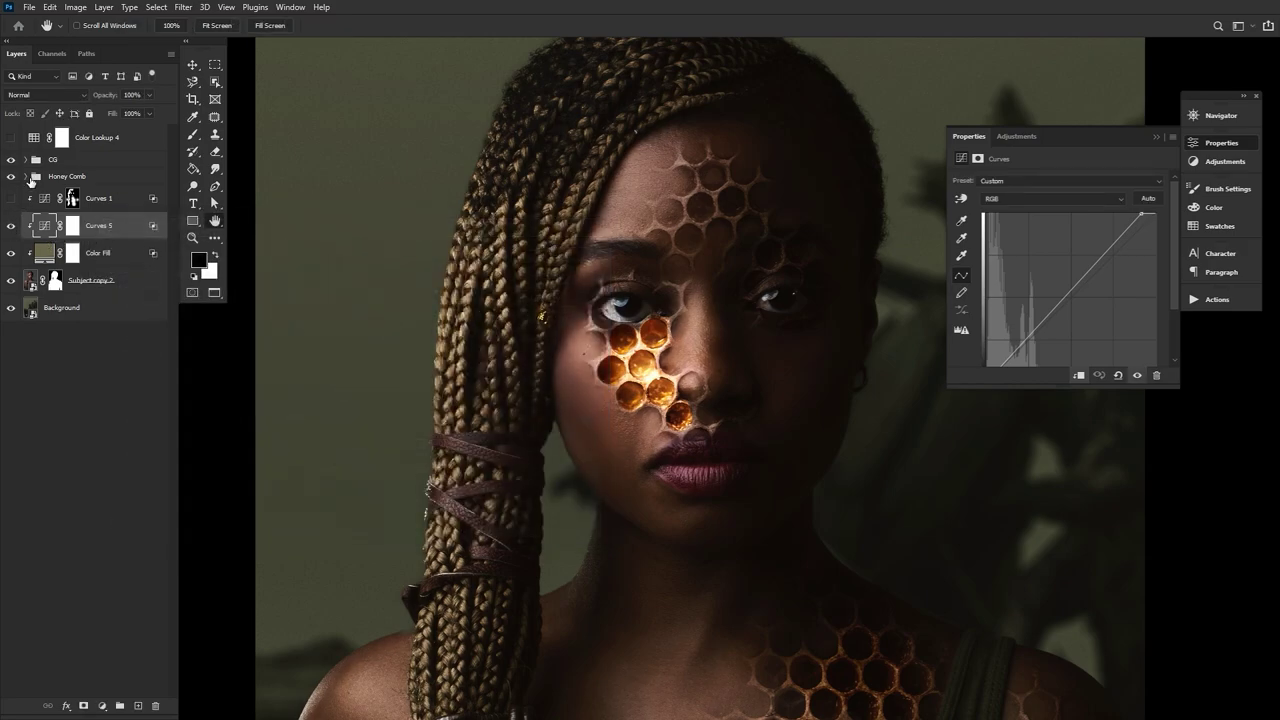
pyautogui.click(24, 160)
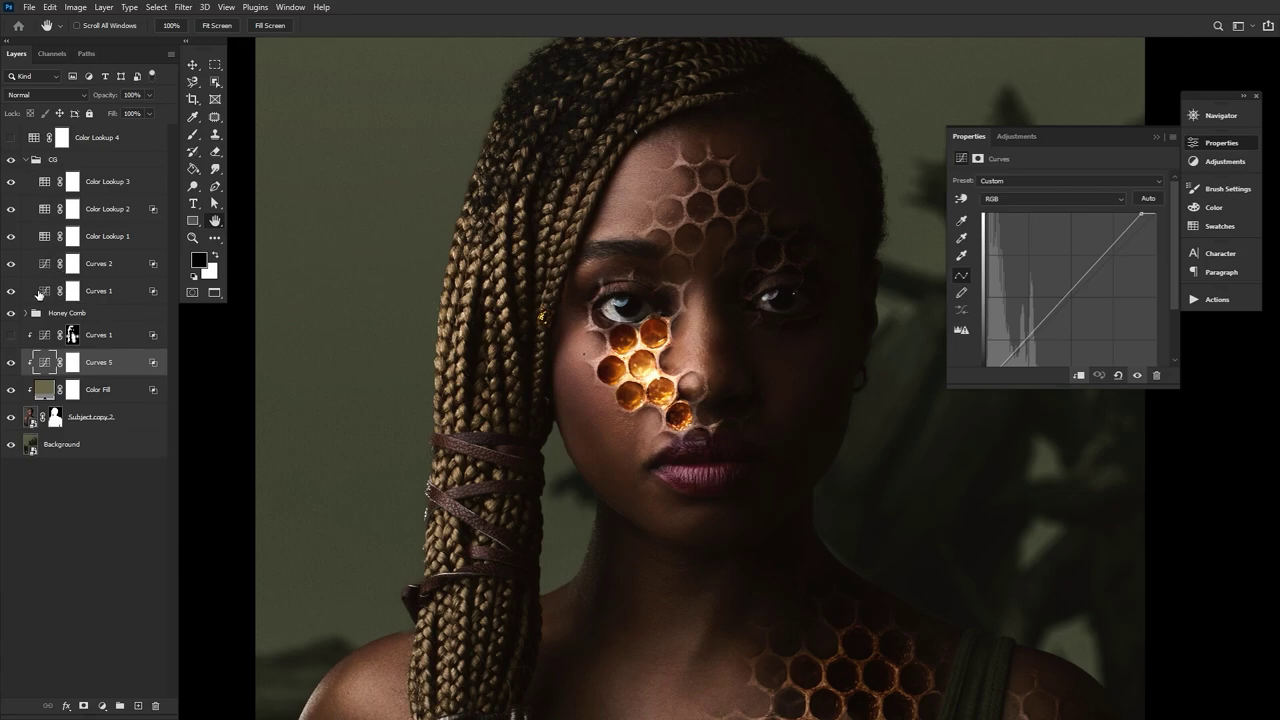
pyautogui.click(40, 291)
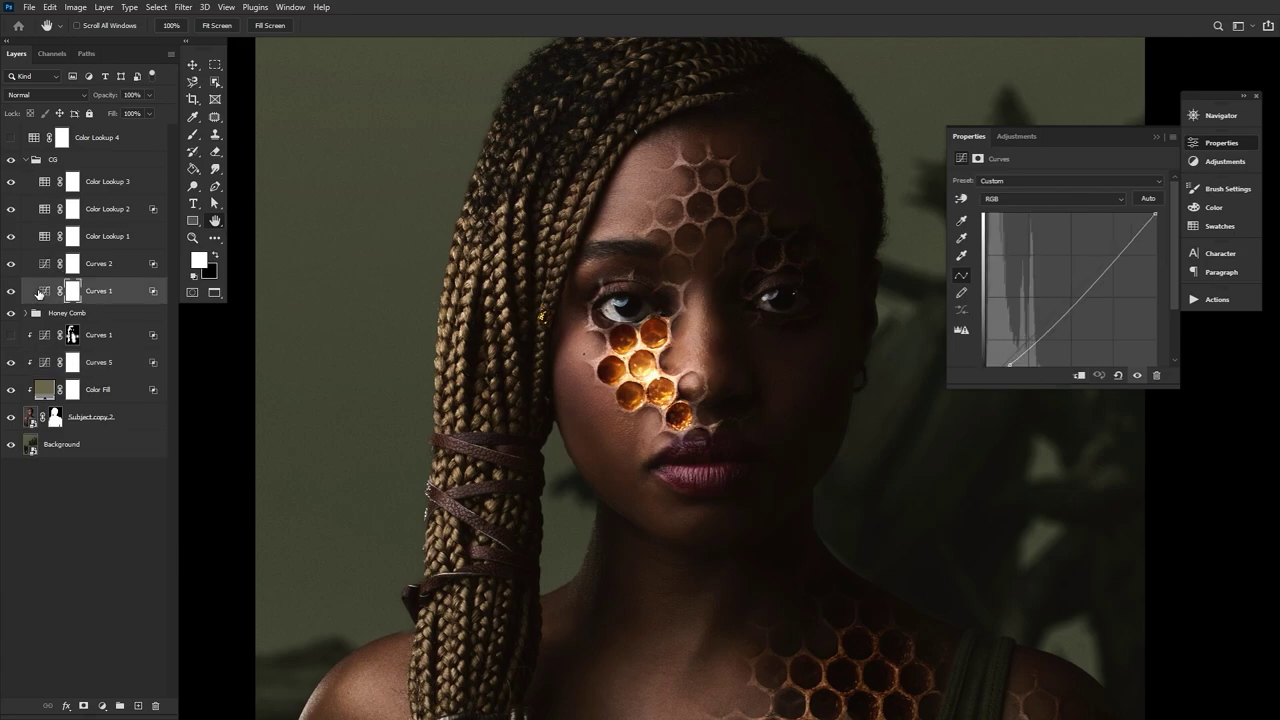
pyautogui.doubleClick(152, 291)
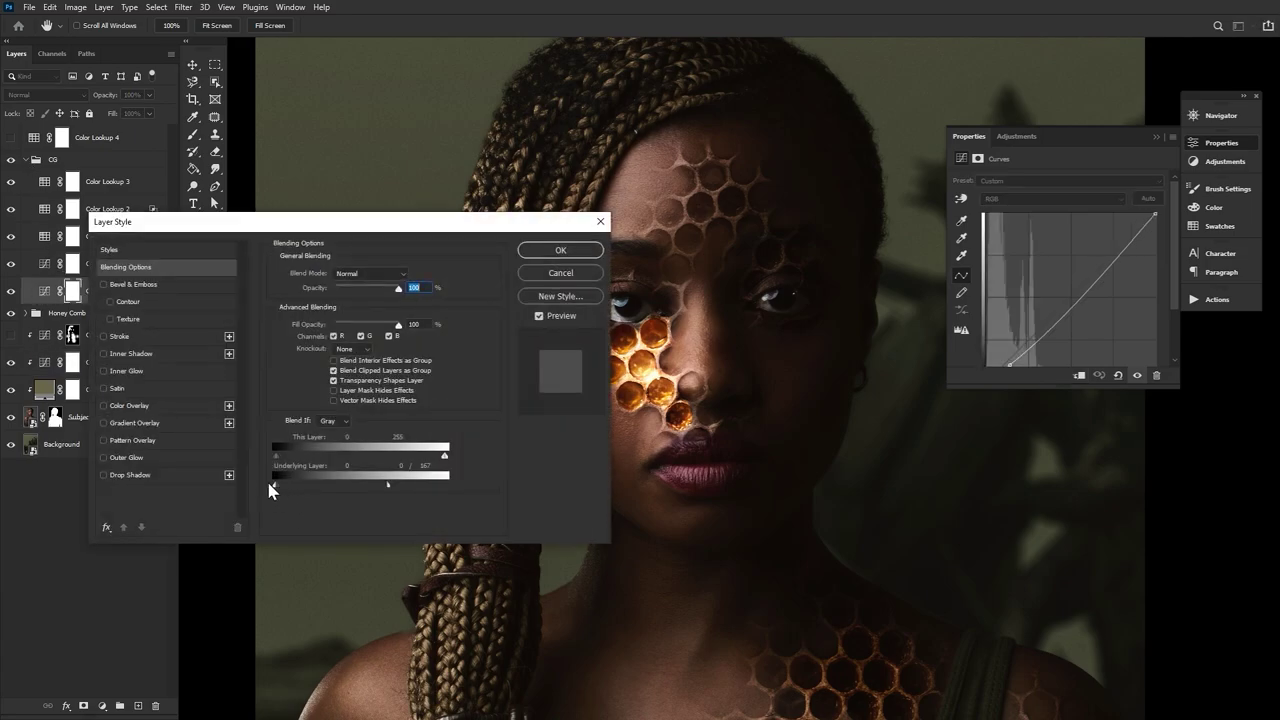
pyautogui.click(555, 251)
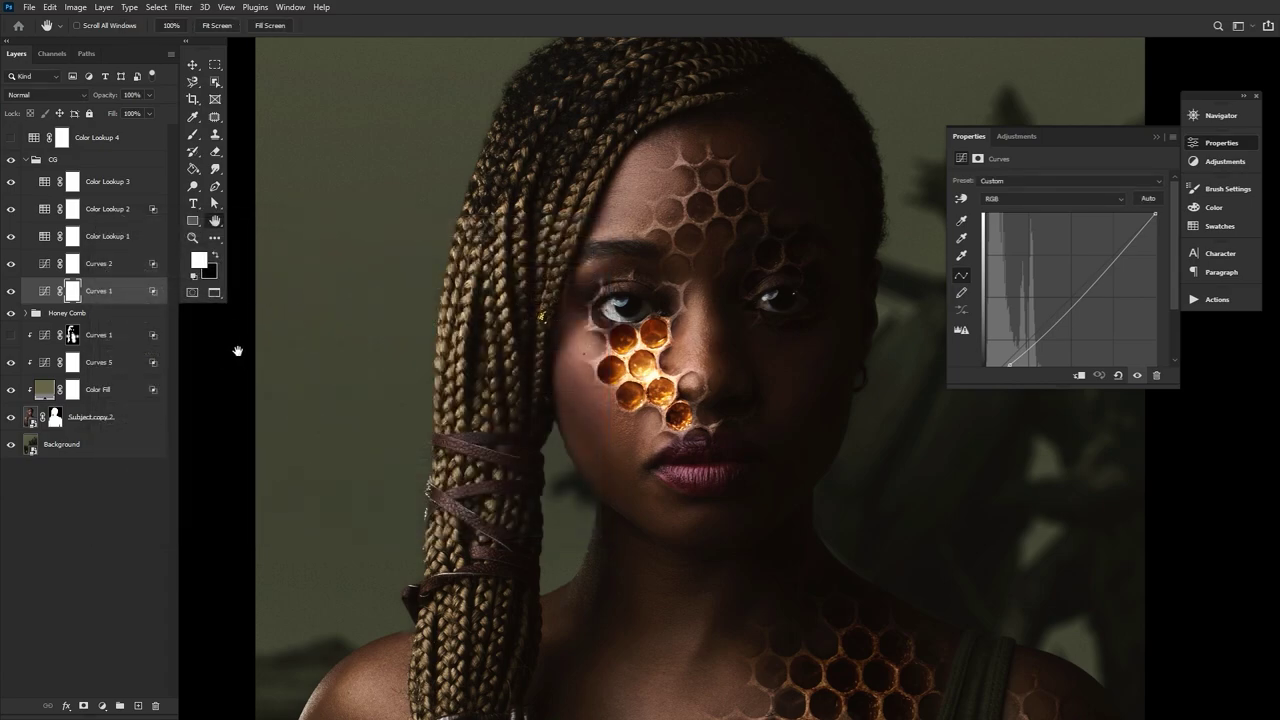
pyautogui.click(43, 210)
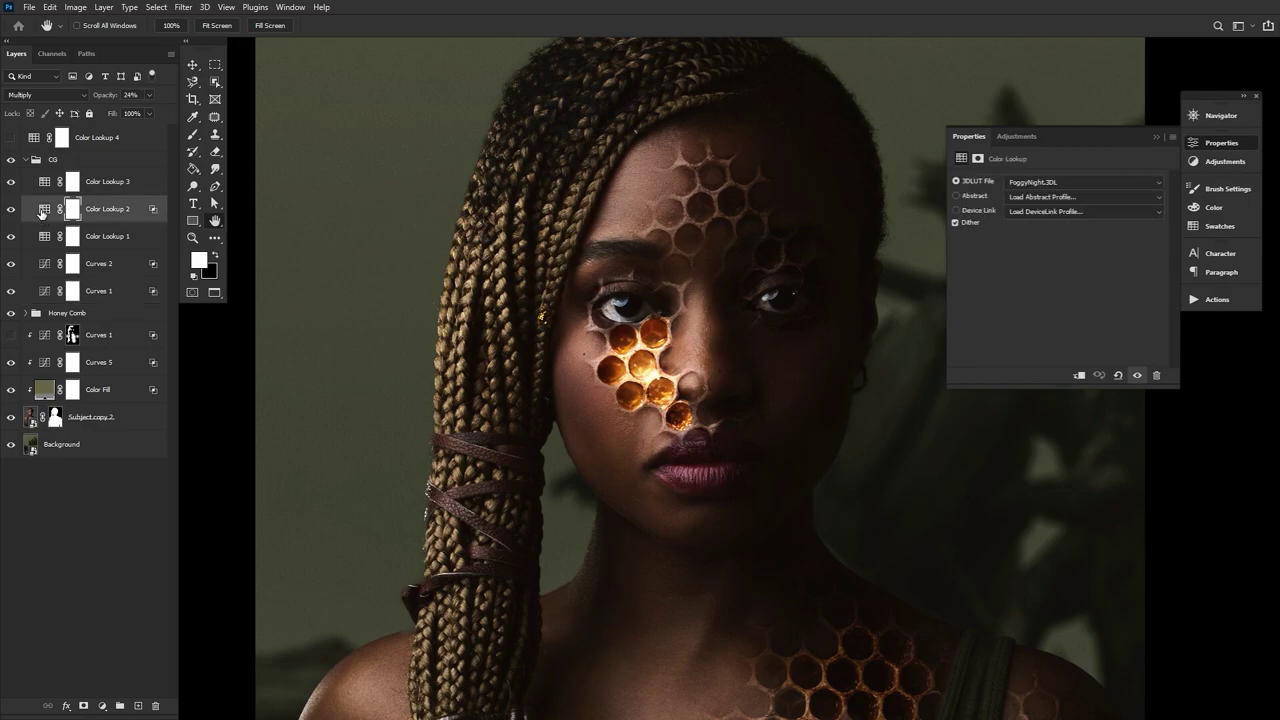
pyautogui.click(42, 209)
pyautogui.doubleClick(155, 212)
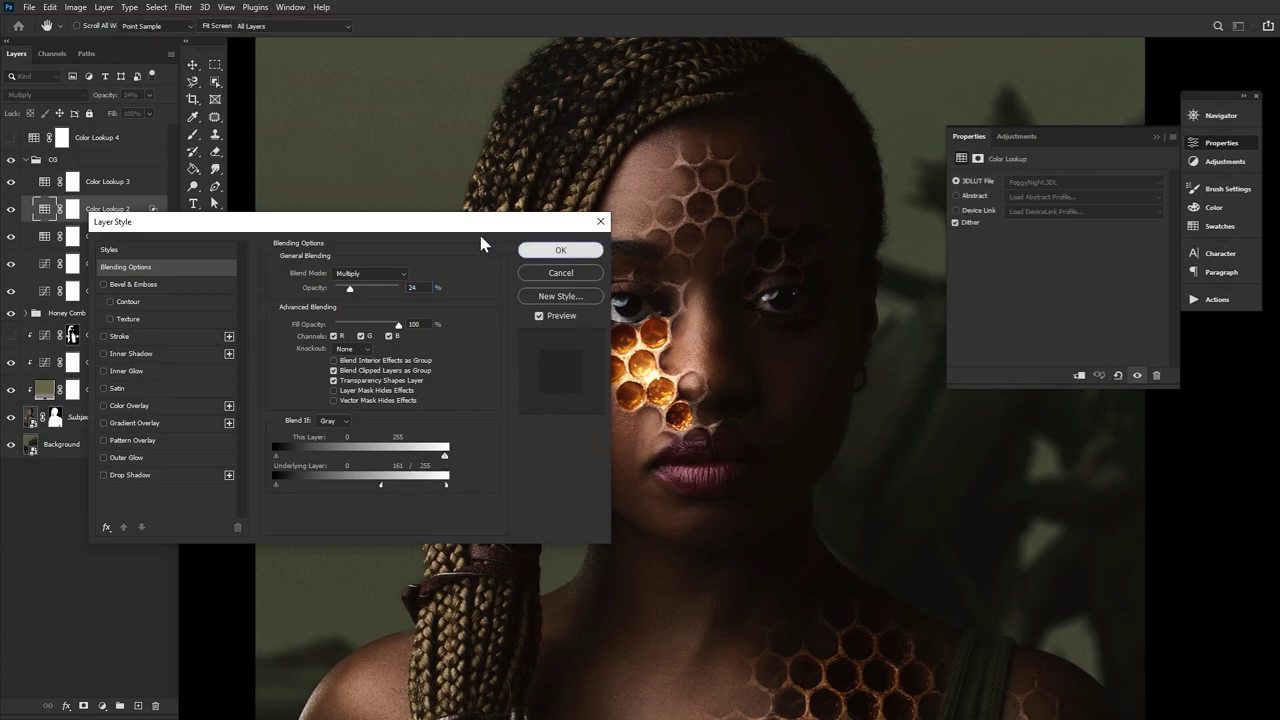
pyautogui.click(576, 252)
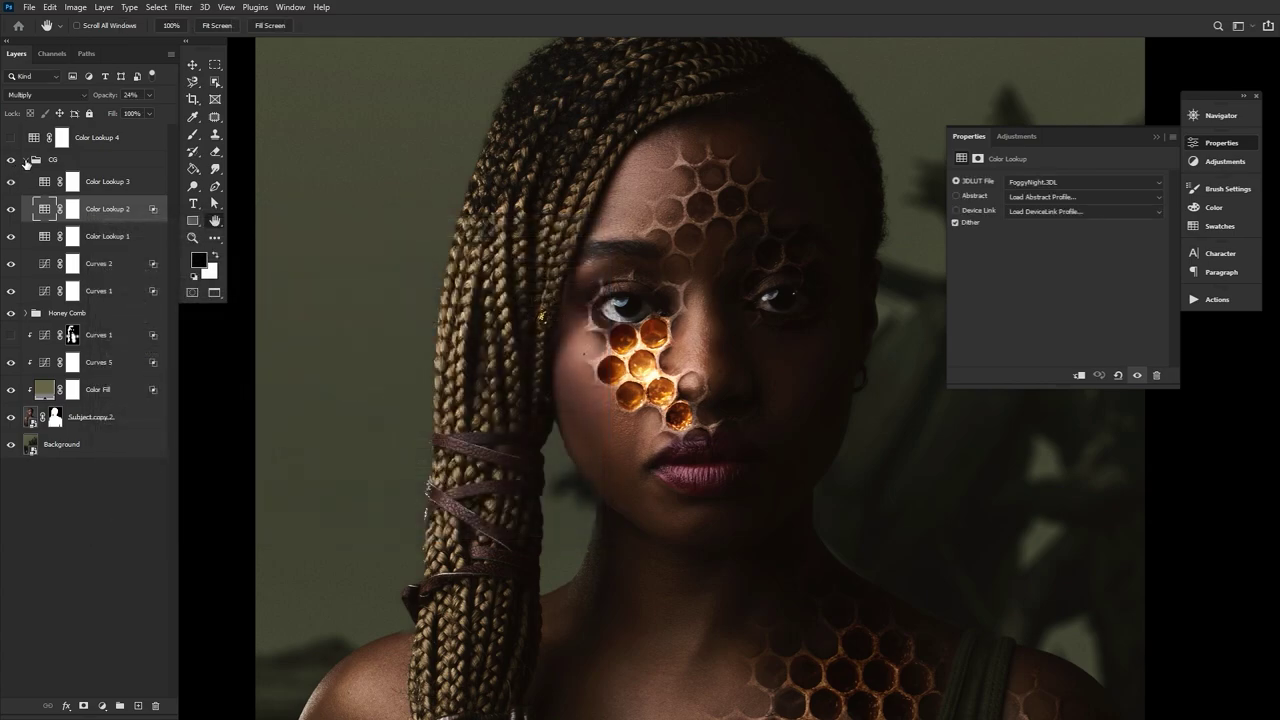
pyautogui.click(25, 160)
# Select the Curves 1 layer mask and create a second window via Window > Arrange > New Window
pyautogui.click(73, 200)
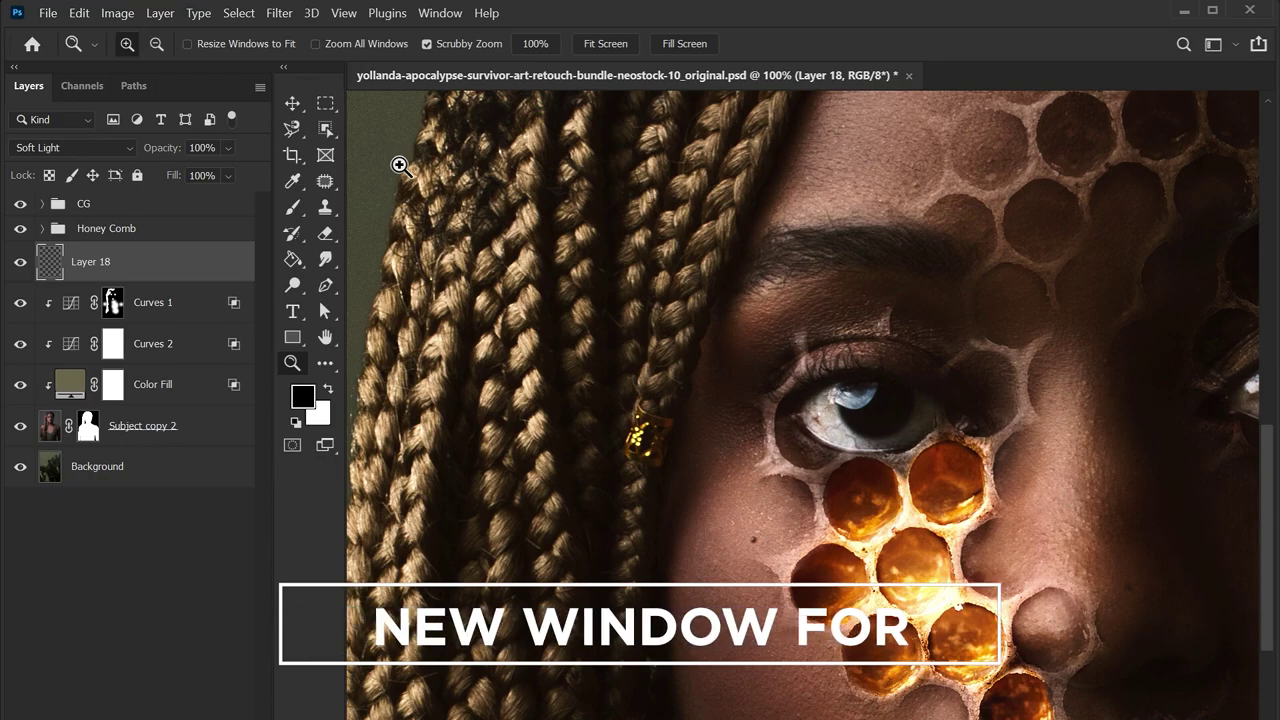
pyautogui.click(440, 12)
pyautogui.moveTo(468, 38)
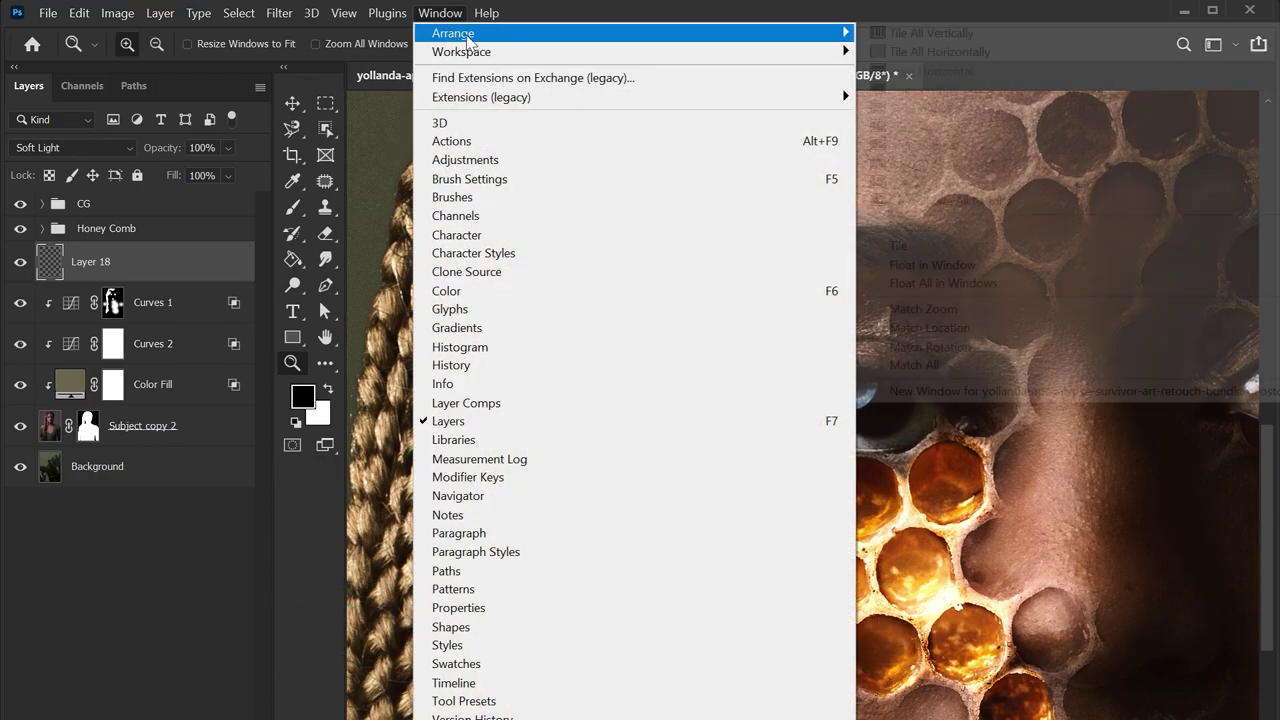
pyautogui.click(970, 392)
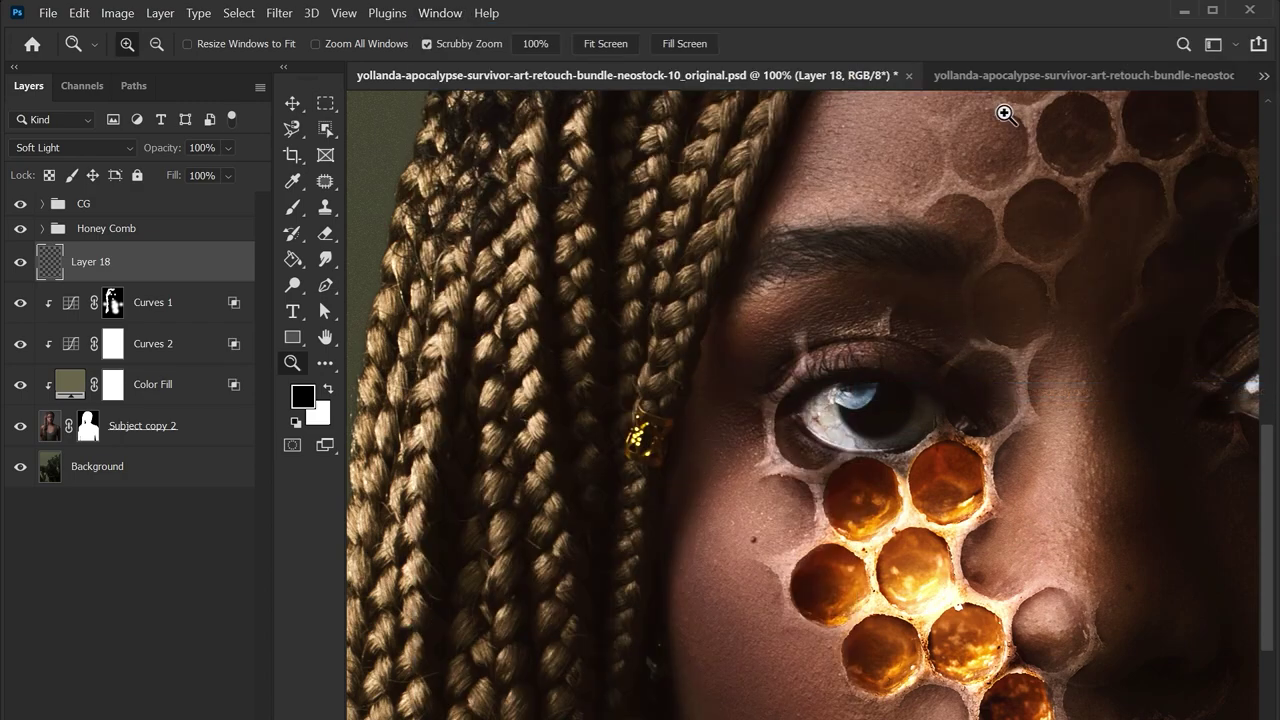
# Zoom the second window out to the whole portrait and float it over the main view
pyautogui.click(1030, 78)
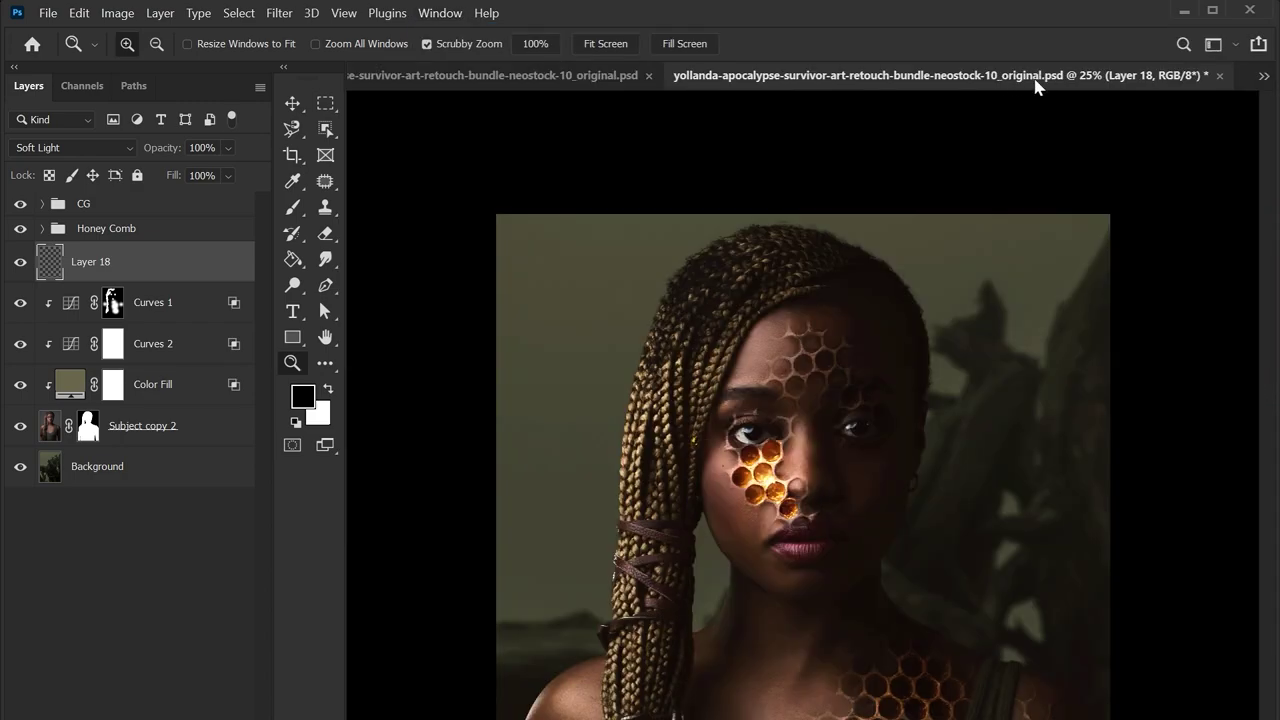
pyautogui.moveTo(949, 322); pyautogui.dragTo(909, 329)
pyautogui.moveTo(929, 75); pyautogui.dragTo(652, 117)
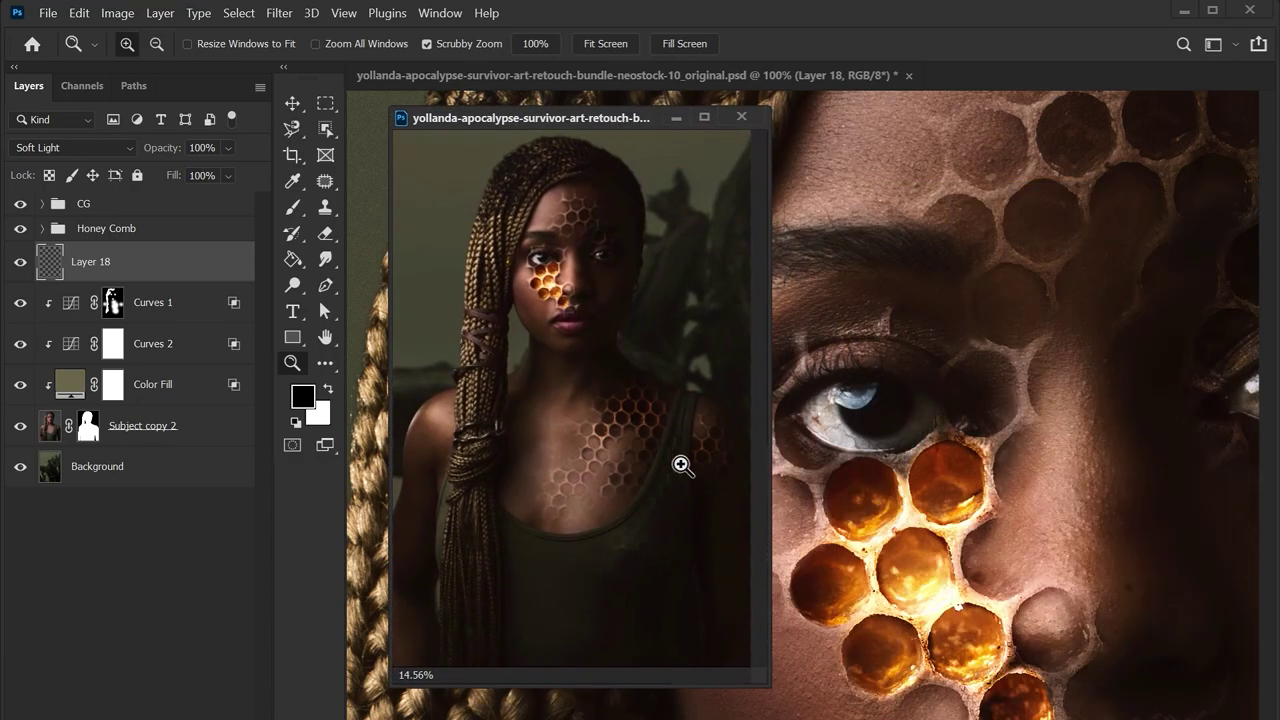
# Brush subtle shading on Layer 18 over the honeycomb cell below the eye
pyautogui.click(292, 205)
pyautogui.click(998, 555)
pyautogui.moveTo(1000, 548)
pyautogui.mouseDown()
pyautogui.moveTo(1005, 560)
pyautogui.moveTo(990, 420)
pyautogui.moveTo(1010, 460)
pyautogui.moveTo(1000, 400)
pyautogui.mouseUp()
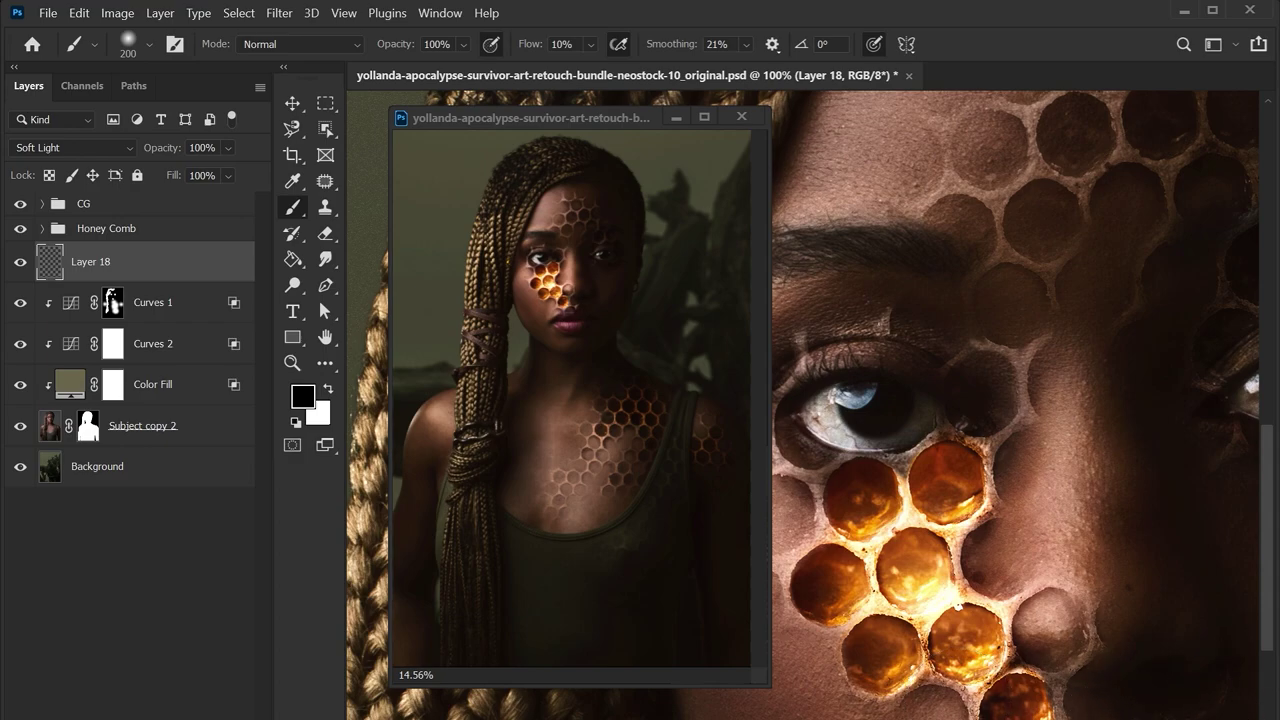
# Scroll around the close-up view to check the painted shading
pyautogui.scroll(3, 1146, 671)
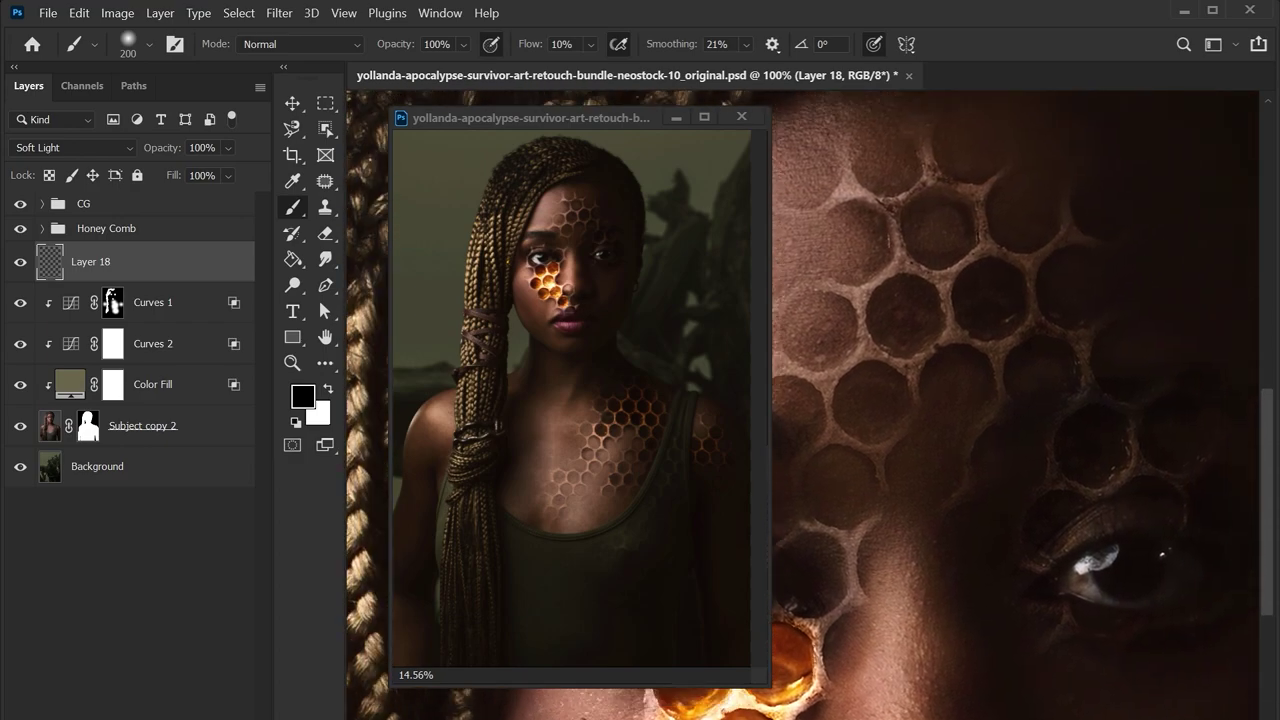
pyautogui.scroll(3, 1171, 623)
pyautogui.scroll(2, 1146, 680)
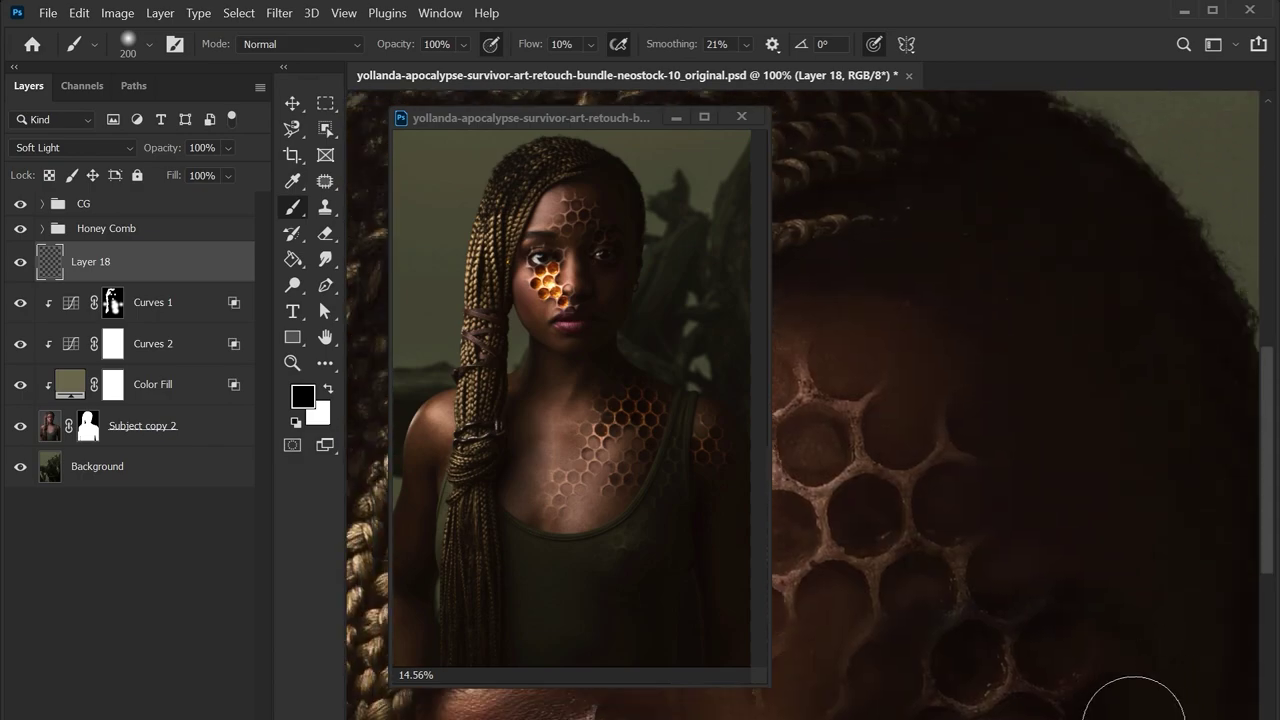
pyautogui.scroll(3, 1195, 591)
pyautogui.scroll(2, 1051, 674)
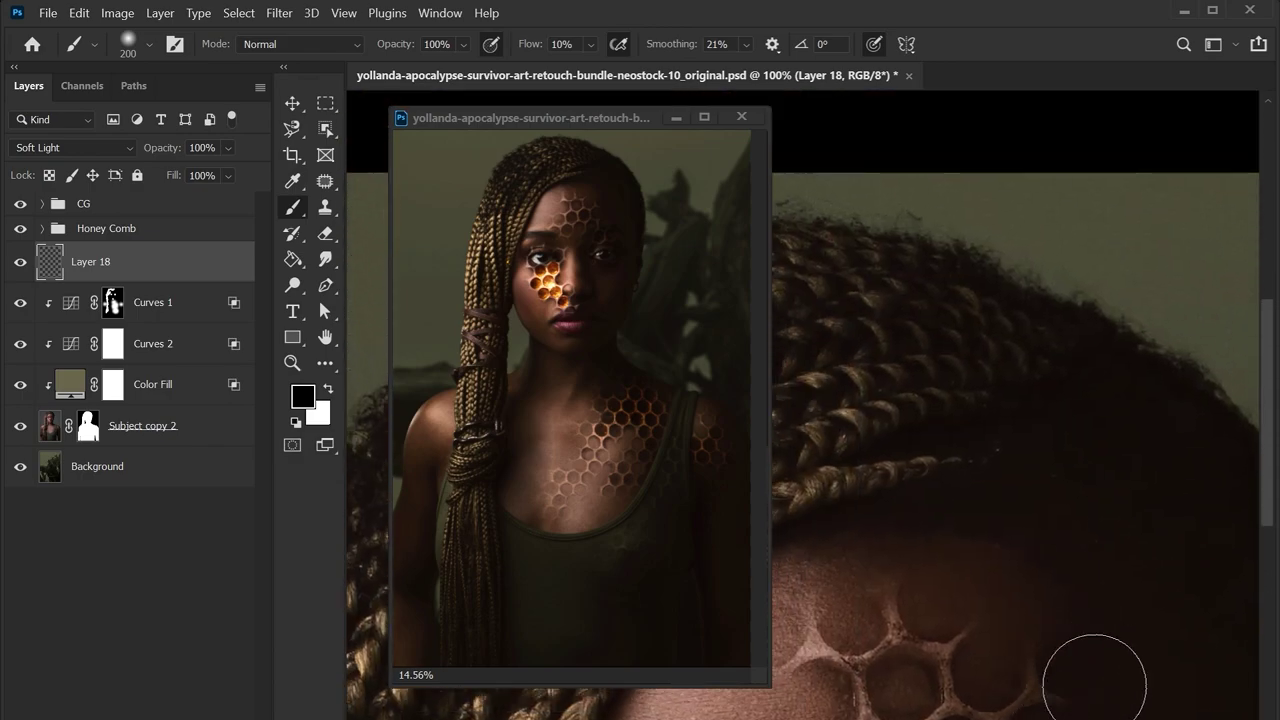
pyautogui.scroll(-6, 1090, 418)
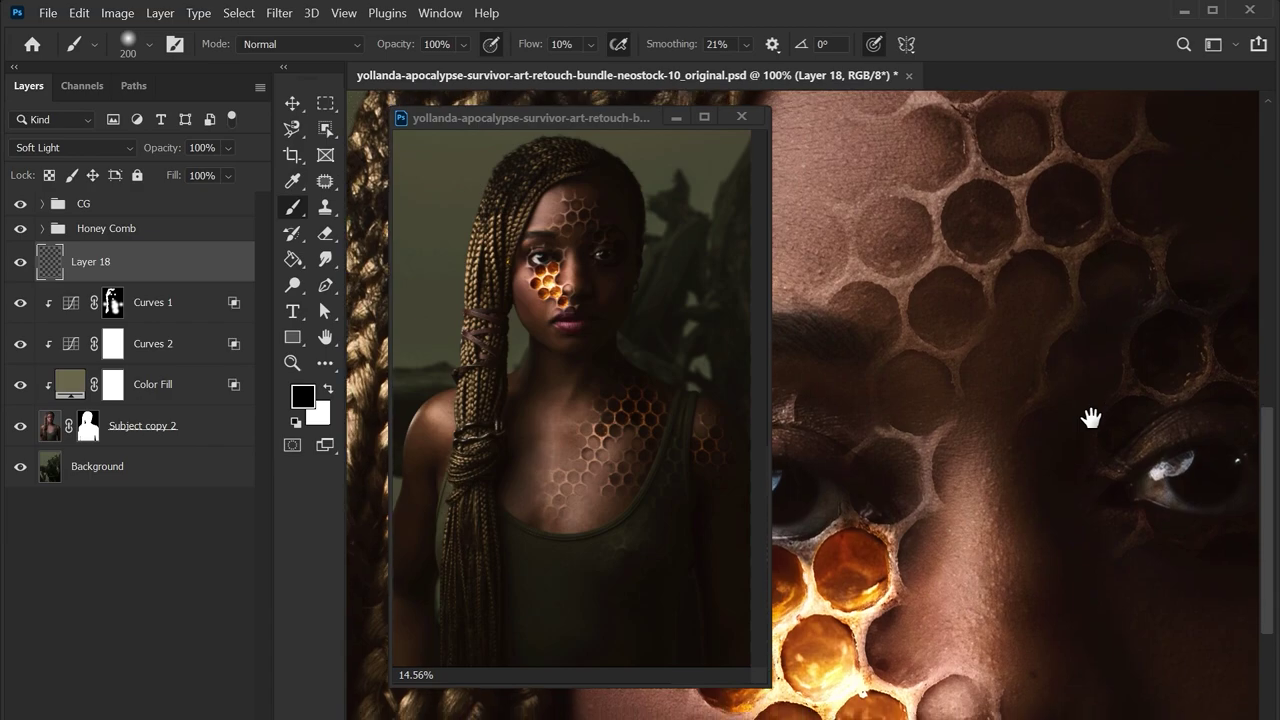
pyautogui.scroll(-4, 1086, 643)
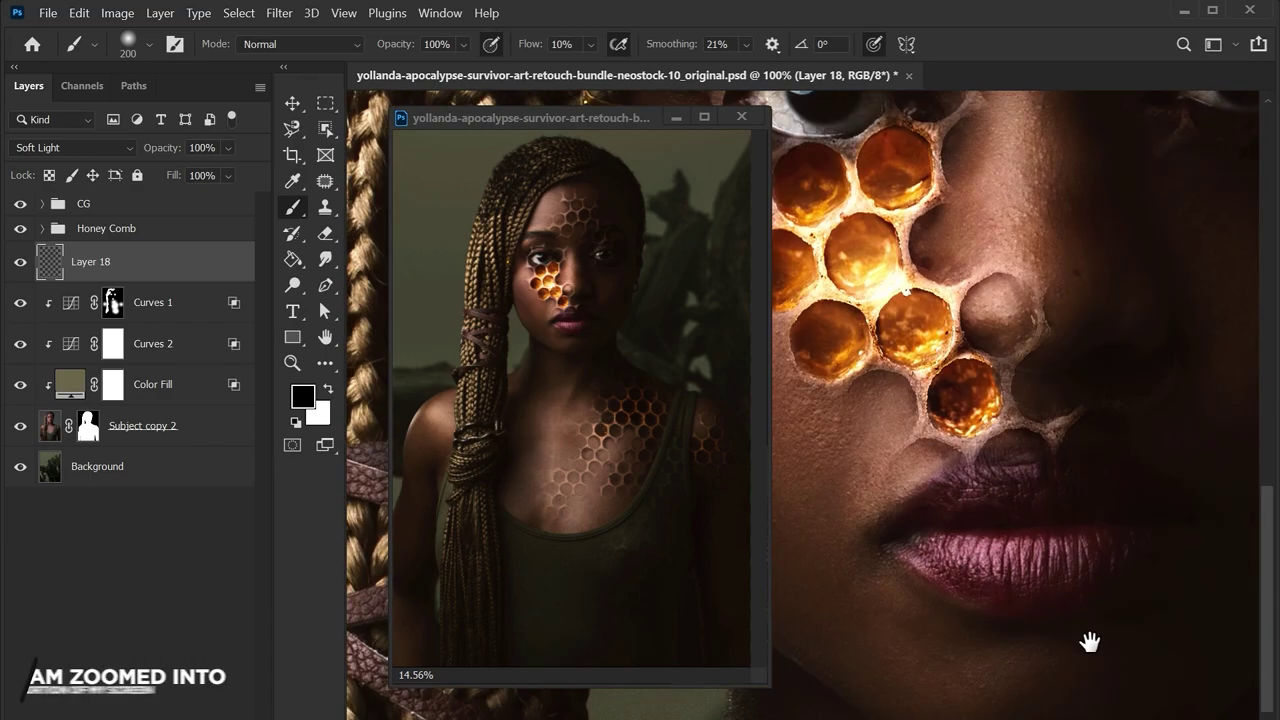
pyautogui.scroll(-8, 850, 705)
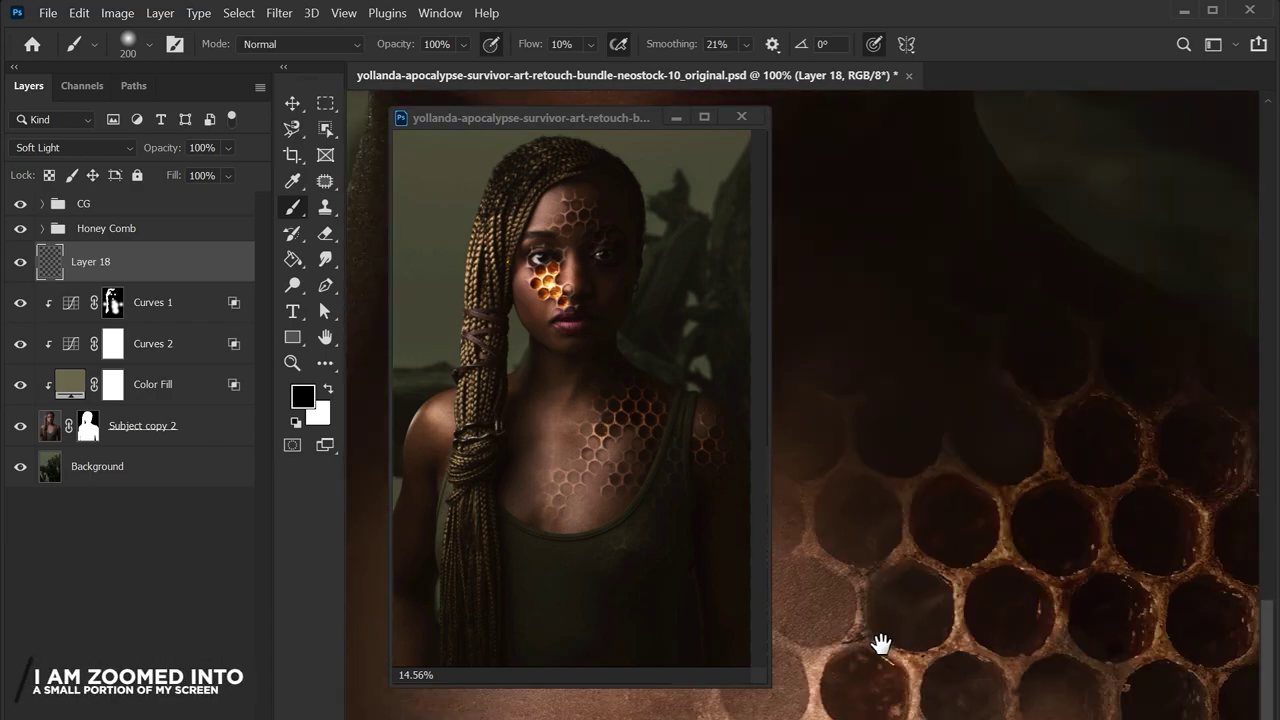
pyautogui.scroll(5, 990, 690)
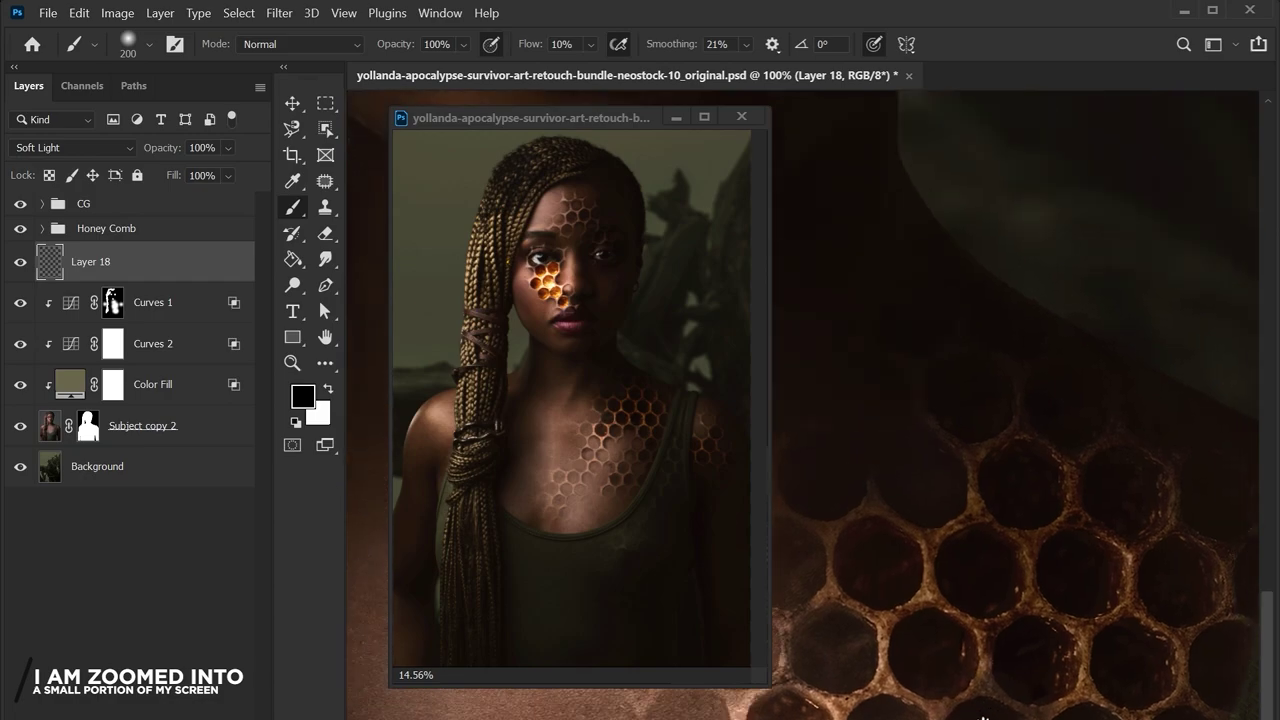
pyautogui.scroll(-5, 893, 542)
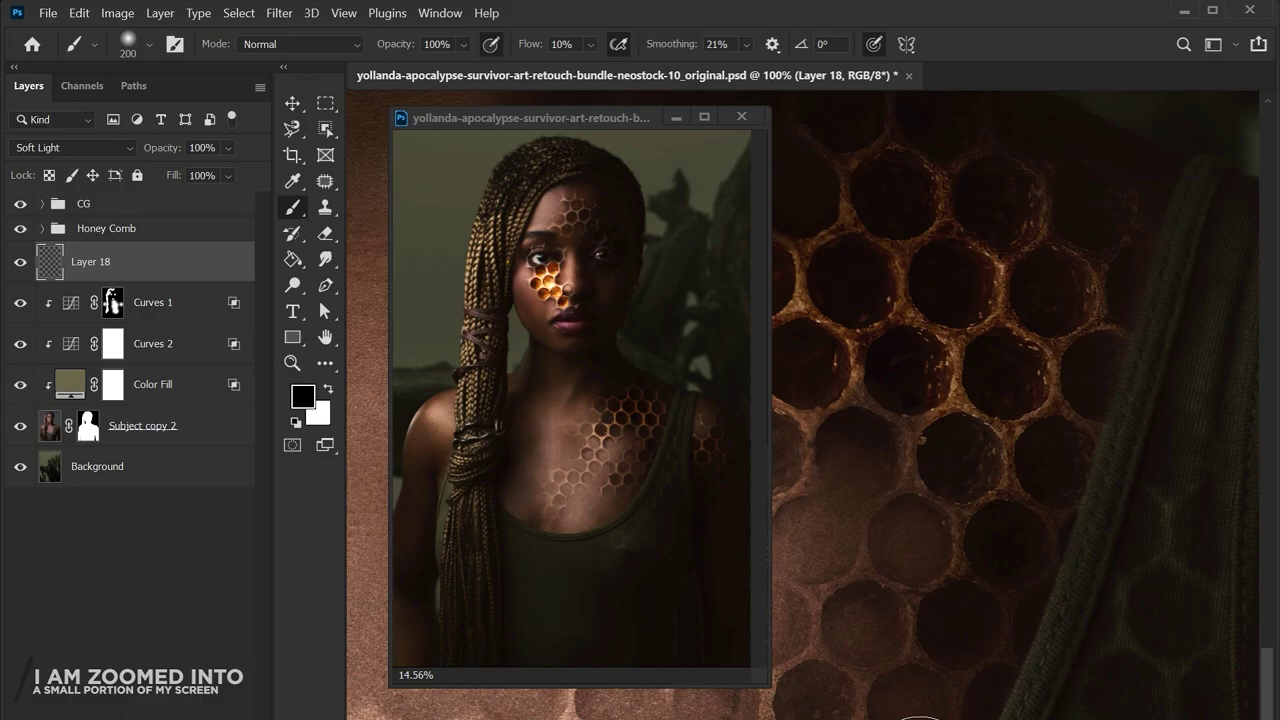
pyautogui.scroll(5, 966, 715)
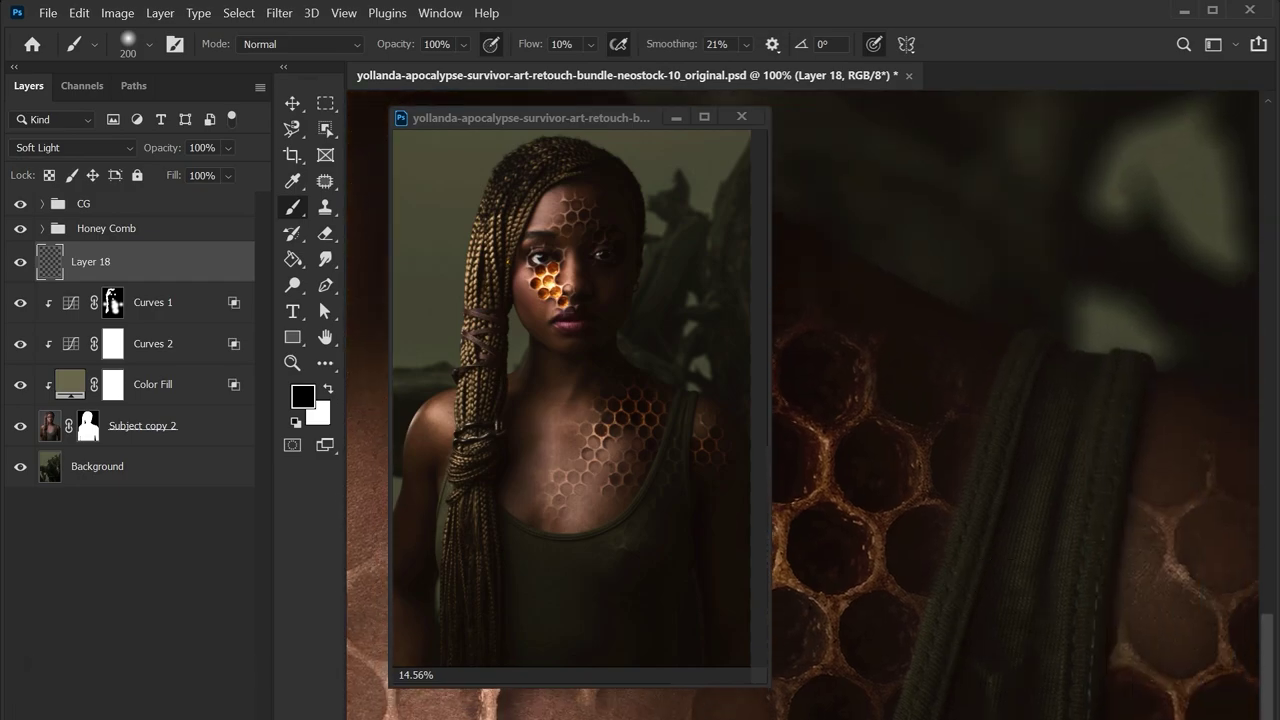
pyautogui.scroll(3, 958, 546)
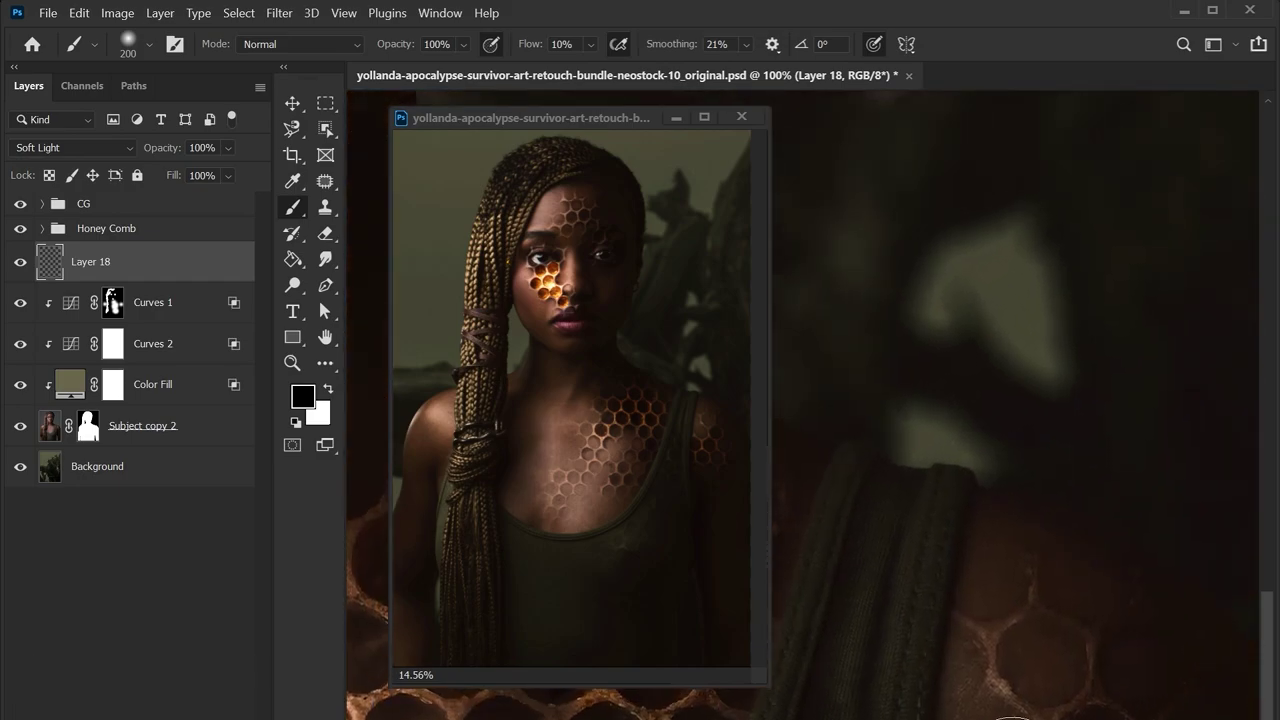
pyautogui.scroll(-3, 973, 492)
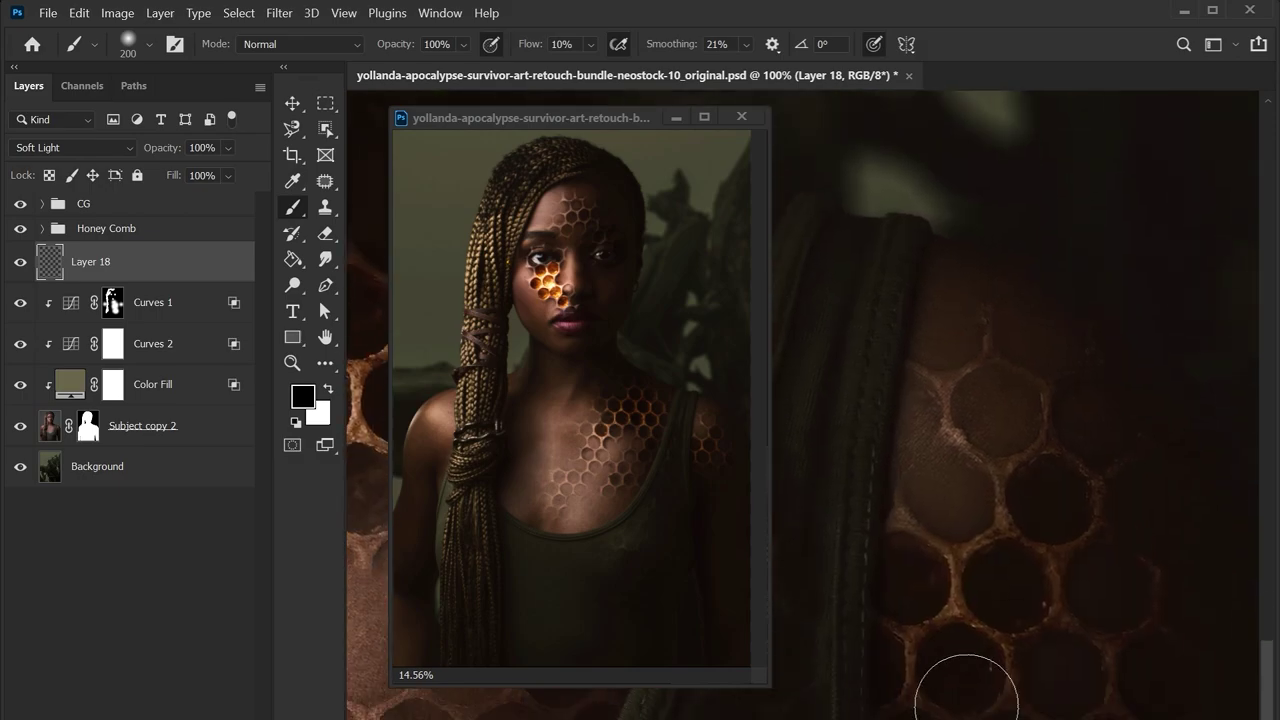
pyautogui.scroll(10, 966, 400)
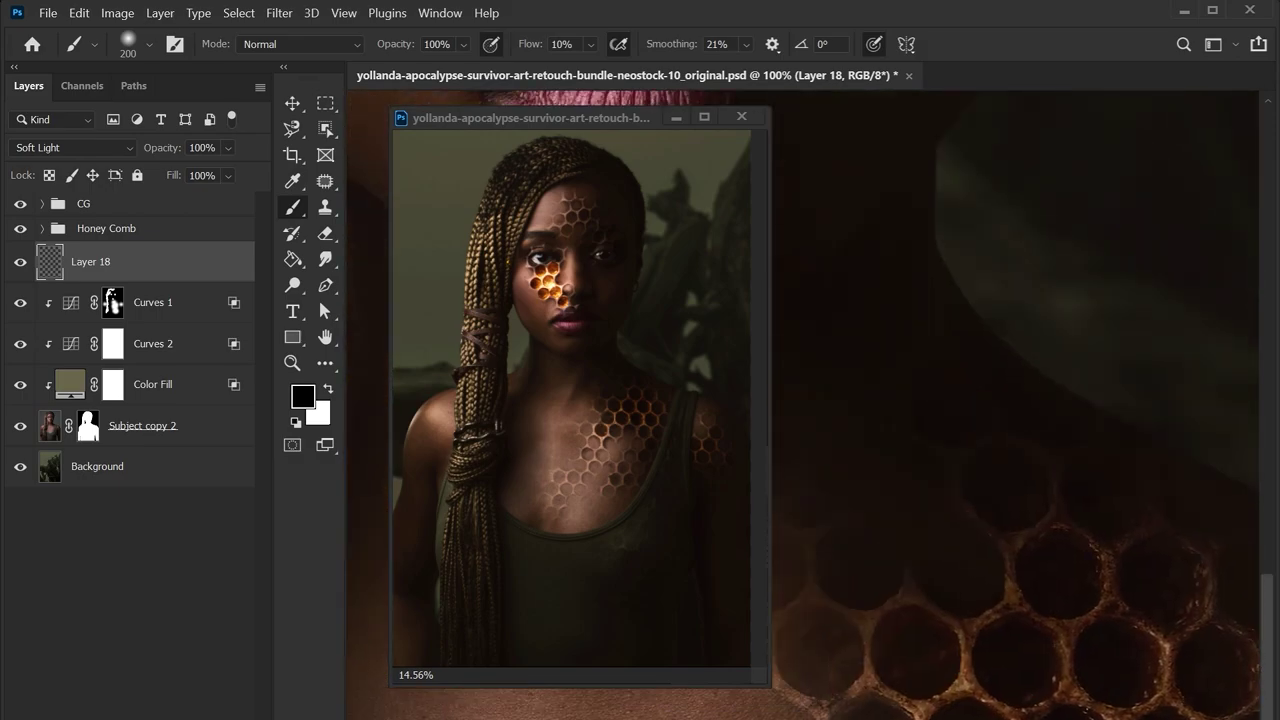